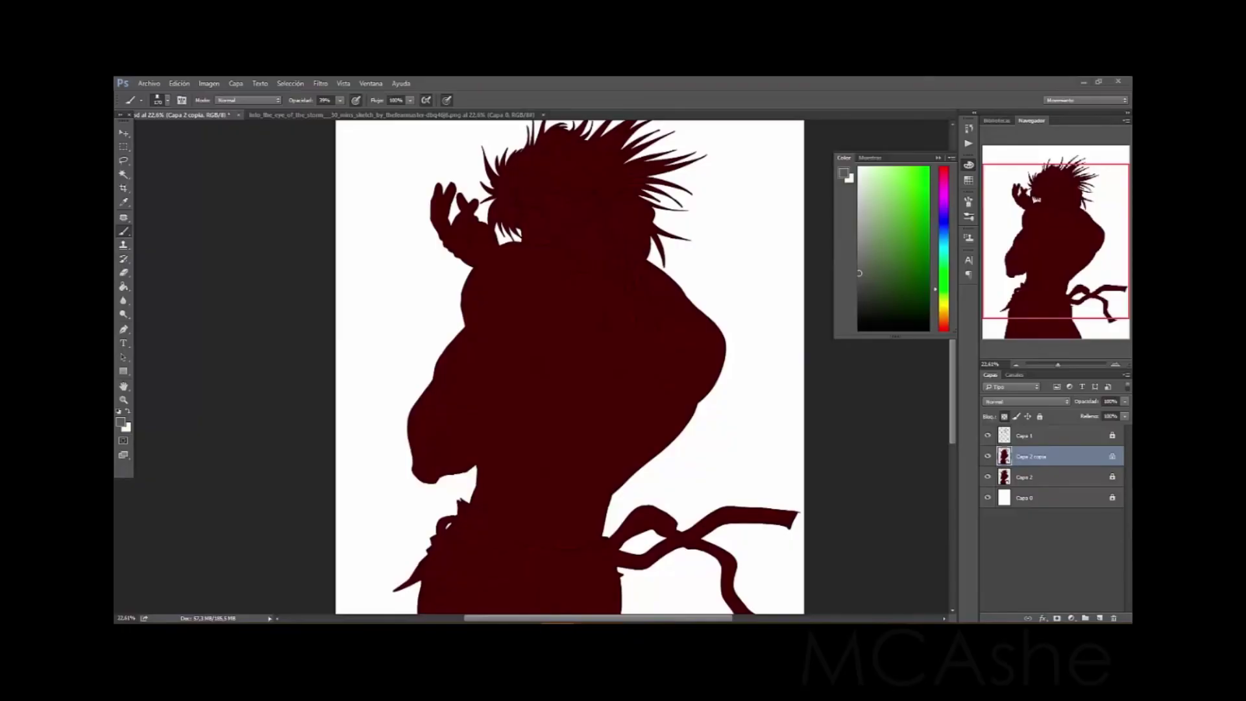
Paint soft light highlights over the head, shoulder, arm and forearm
mouse_move(480, 342)
mouse_down()
mouse_move(486, 269)
mouse_move(500, 337)
mouse_up()
drag(532, 270, 564, 314)
mouse_move(496, 406)
mouse_down()
mouse_move(517, 359)
mouse_move(430, 473)
mouse_up()
drag(500, 368, 512, 403)
drag(514, 328, 545, 273)
mouse_move(458, 383)
mouse_down()
mouse_move(428, 455)
mouse_move(468, 441)
mouse_move(519, 350)
mouse_up()
Resize the soft brush to about 130–151 and highlight the chest, shoulder and clenched fist
right_click(513, 285)
key(Return)
drag(576, 381, 623, 347)
mouse_move(564, 308)
mouse_down()
mouse_move(587, 279)
mouse_move(586, 420)
mouse_move(517, 442)
mouse_move(592, 451)
mouse_up()
drag(519, 292, 532, 413)
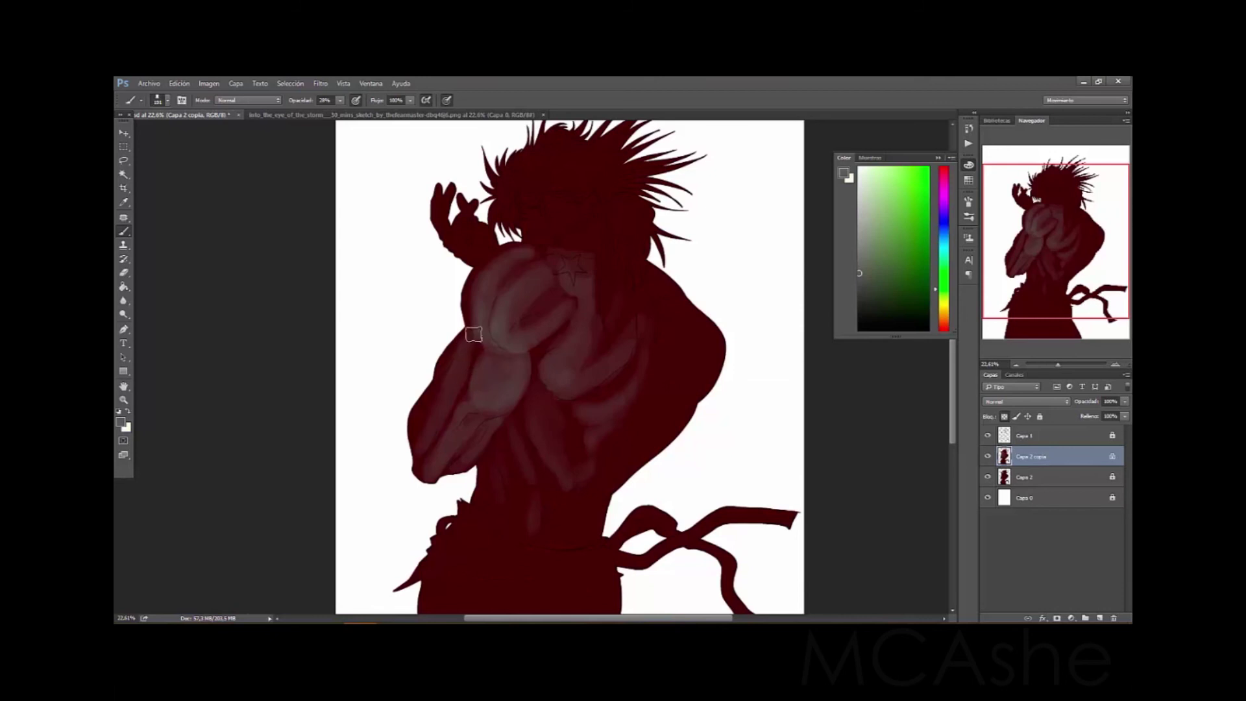
scroll(571, 357, up, 2)
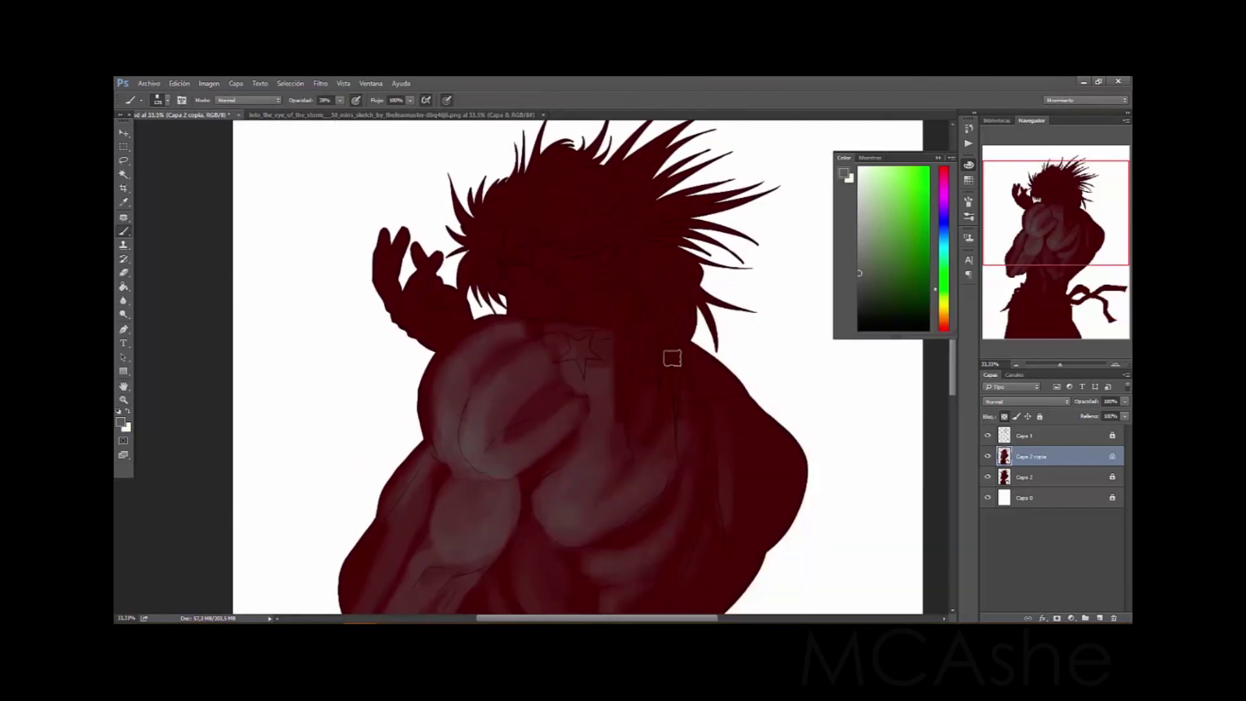
With a smaller brush, lighten the raised forearm, hand, fingers and face under the hair
right_click(487, 348)
drag(425, 321, 438, 279)
mouse_move(407, 232)
mouse_down()
mouse_move(428, 324)
mouse_move(448, 344)
mouse_up()
mouse_move(557, 364)
mouse_down()
mouse_move(598, 306)
mouse_move(577, 274)
mouse_up()
right_click(577, 237)
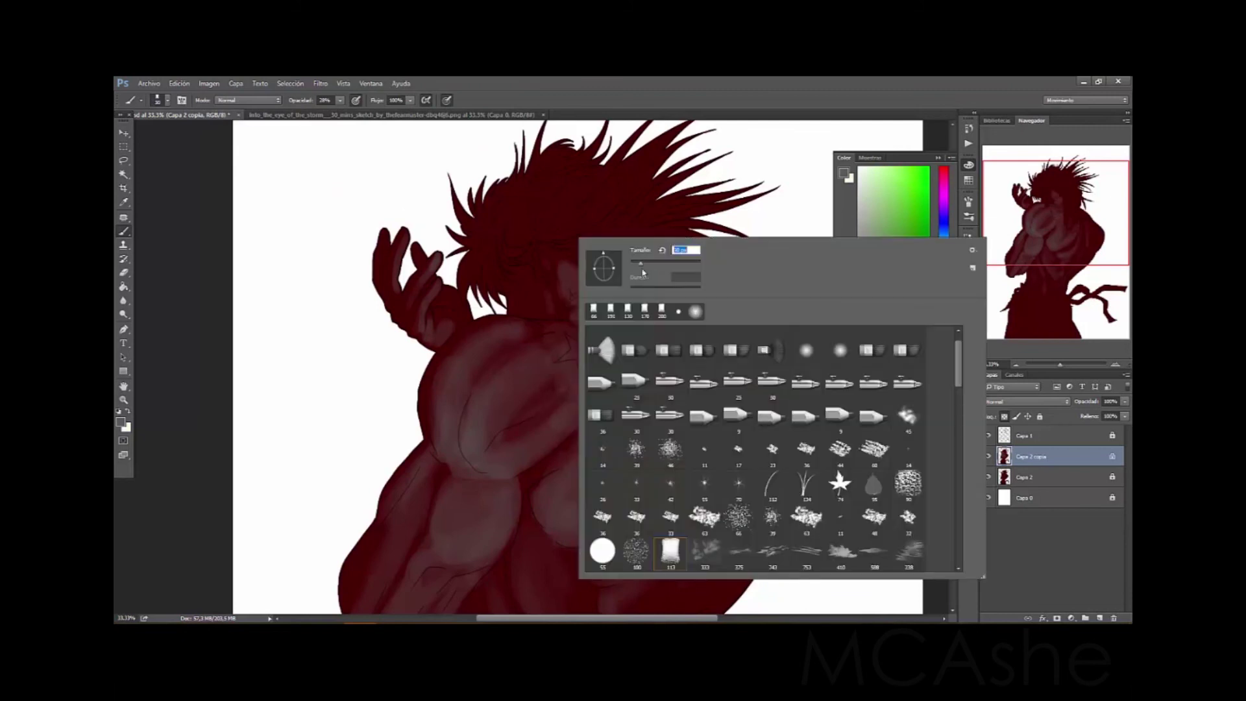
Paint lighter strands into the spiky hair, including right of the face
drag(668, 139, 558, 234)
drag(597, 191, 545, 201)
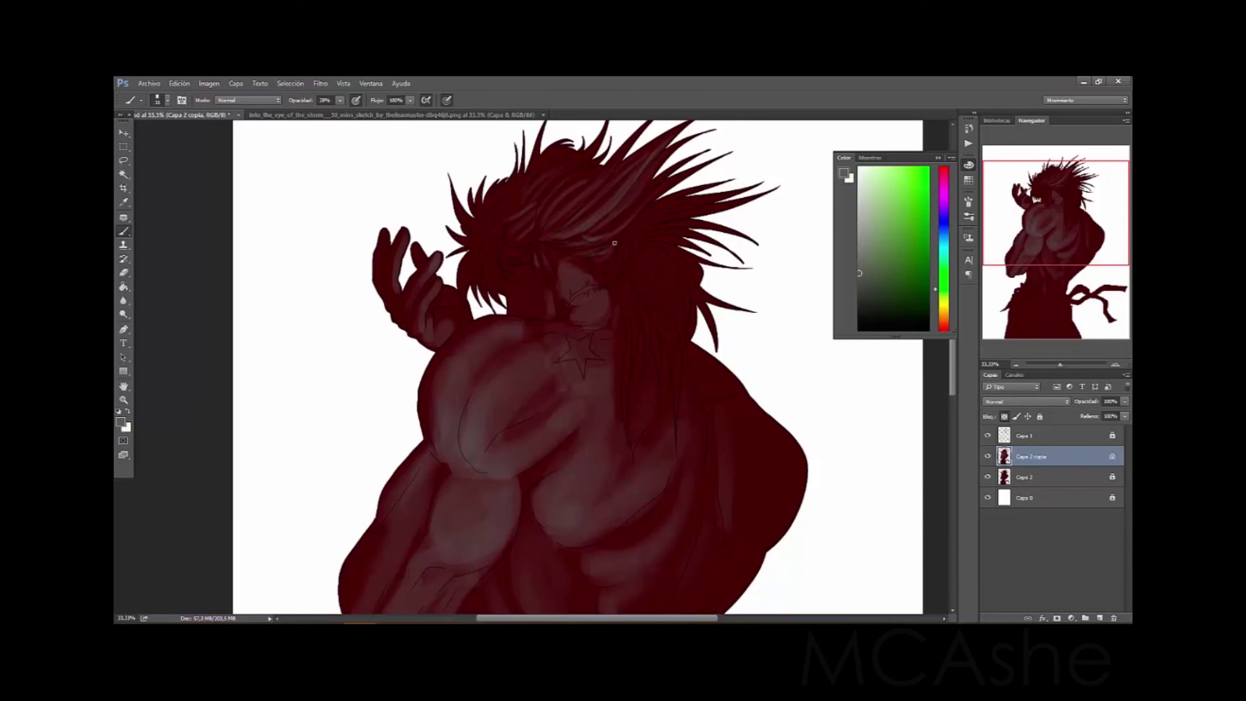
mouse_move(648, 211)
mouse_down()
mouse_move(714, 200)
mouse_move(697, 222)
mouse_up()
drag(645, 253, 669, 270)
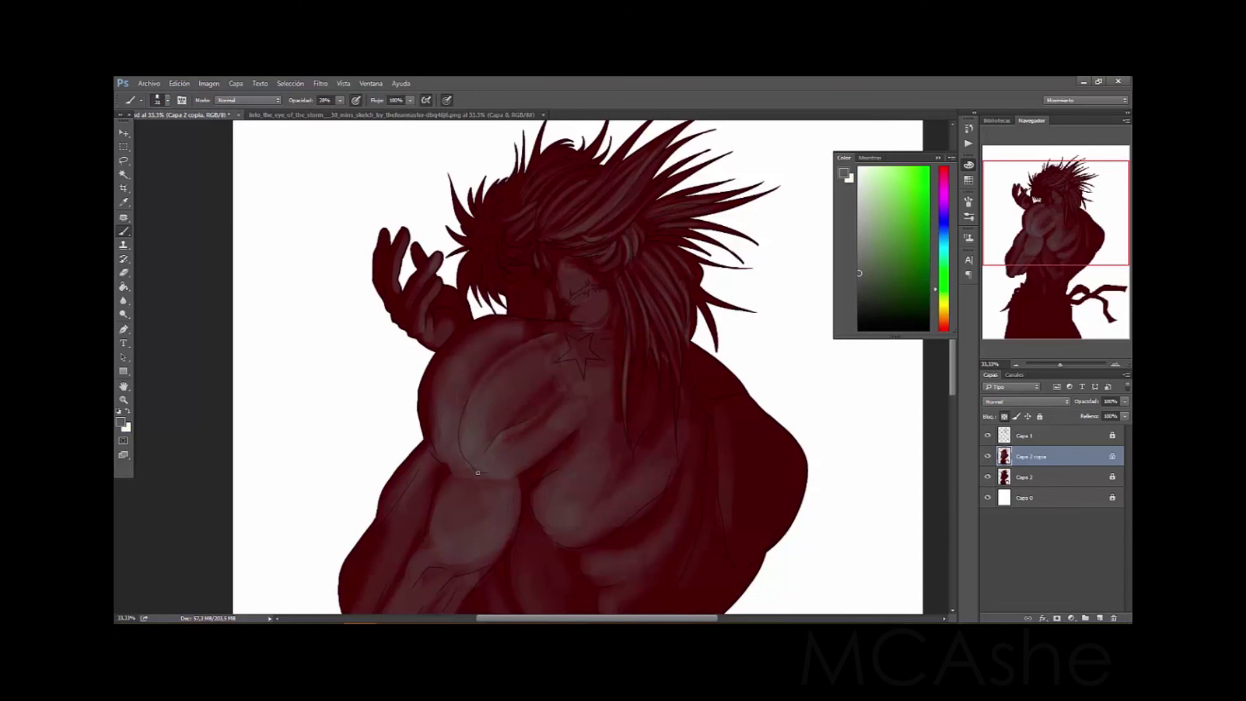
Pan between torso and head, then lighten hair strands above the face
drag(507, 462, 533, 316)
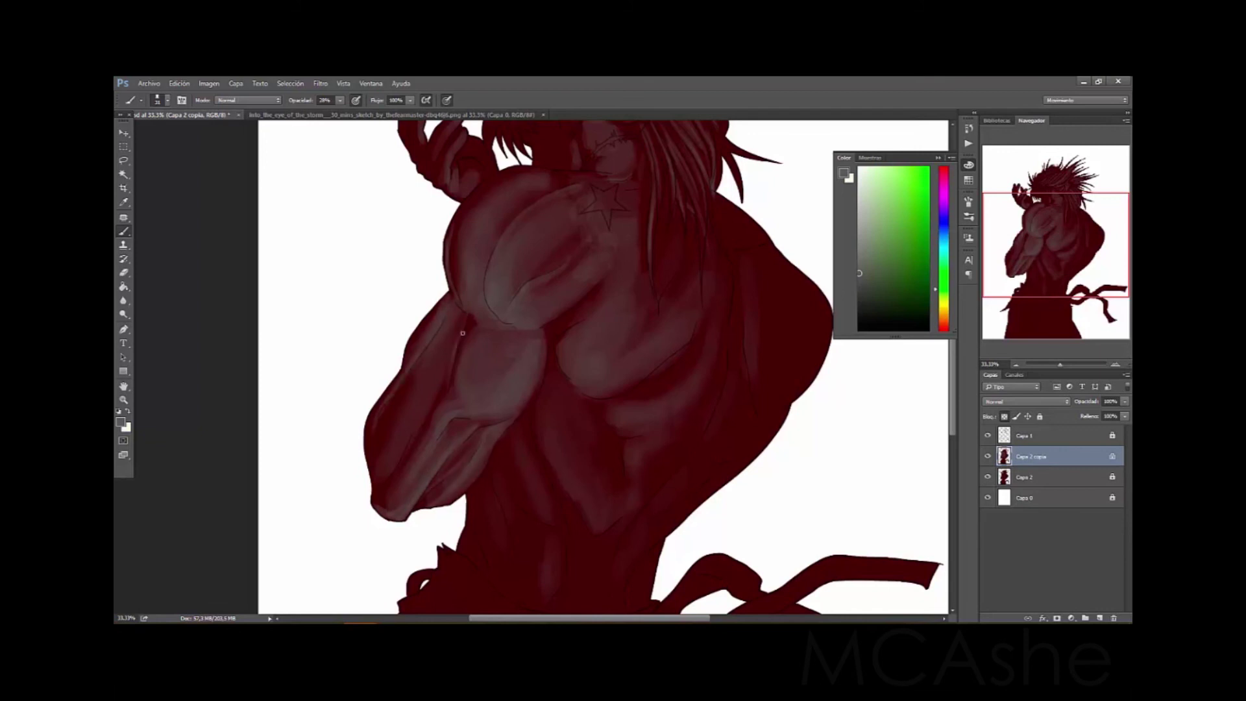
drag(462, 333, 416, 397)
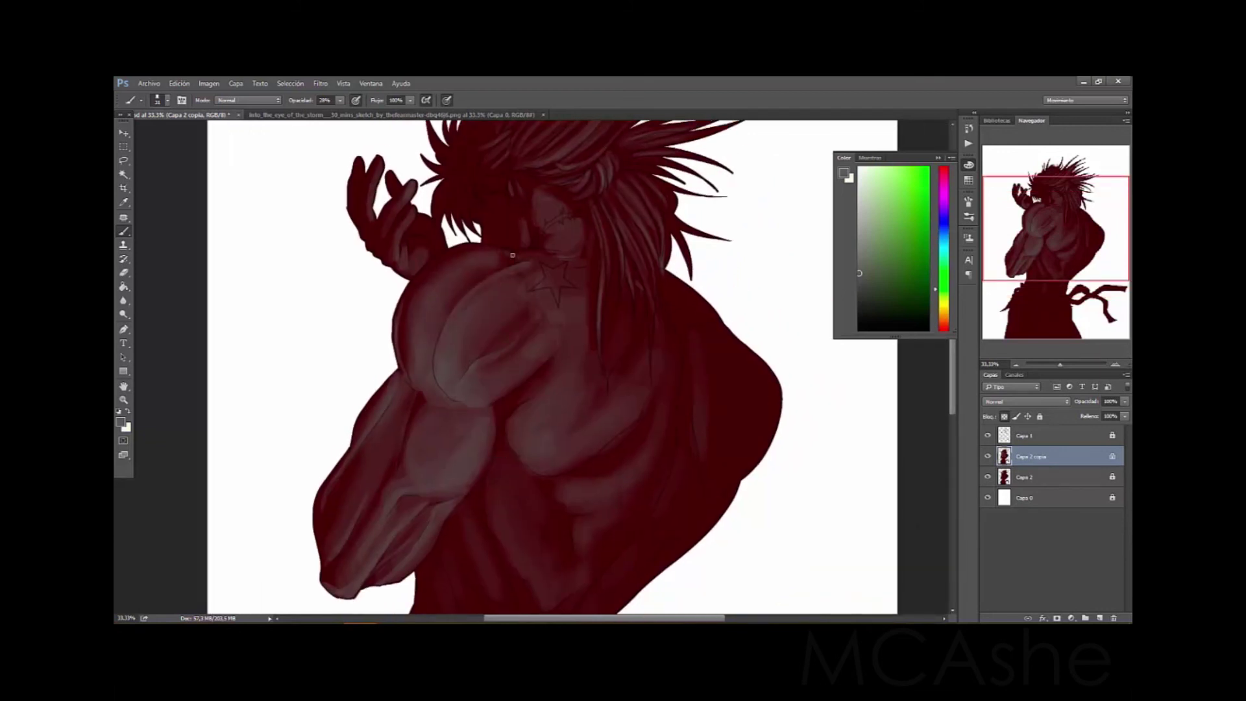
drag(504, 292, 462, 372)
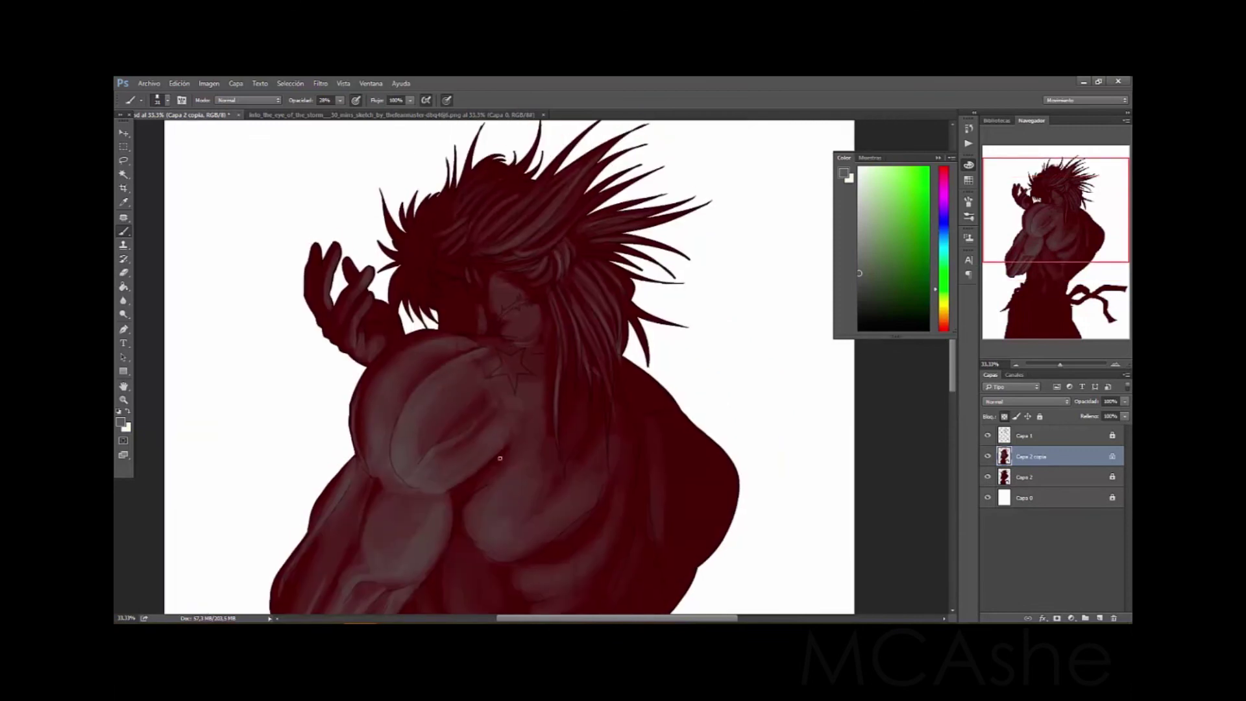
drag(507, 458, 521, 364)
drag(460, 497, 425, 483)
drag(639, 447, 652, 358)
mouse_move(440, 437)
mouse_down()
mouse_move(500, 328)
mouse_move(445, 381)
mouse_move(486, 404)
mouse_up()
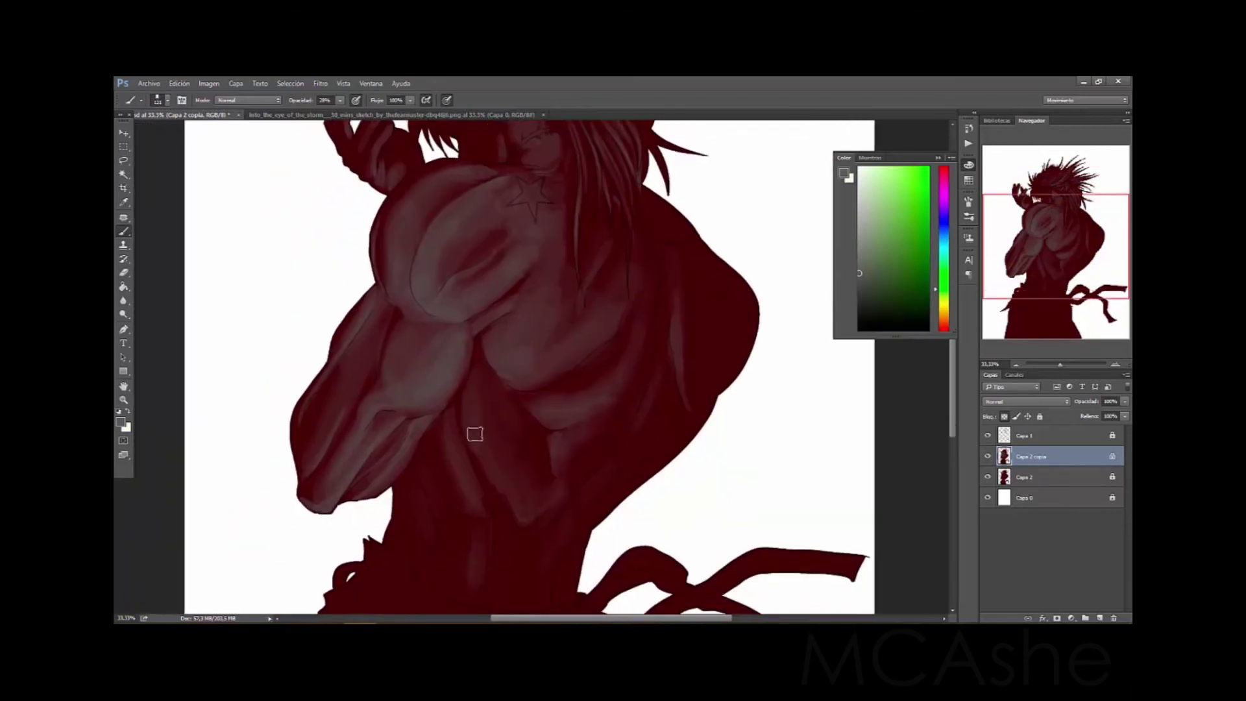
drag(620, 300, 578, 501)
right_click(565, 280)
key(Escape)
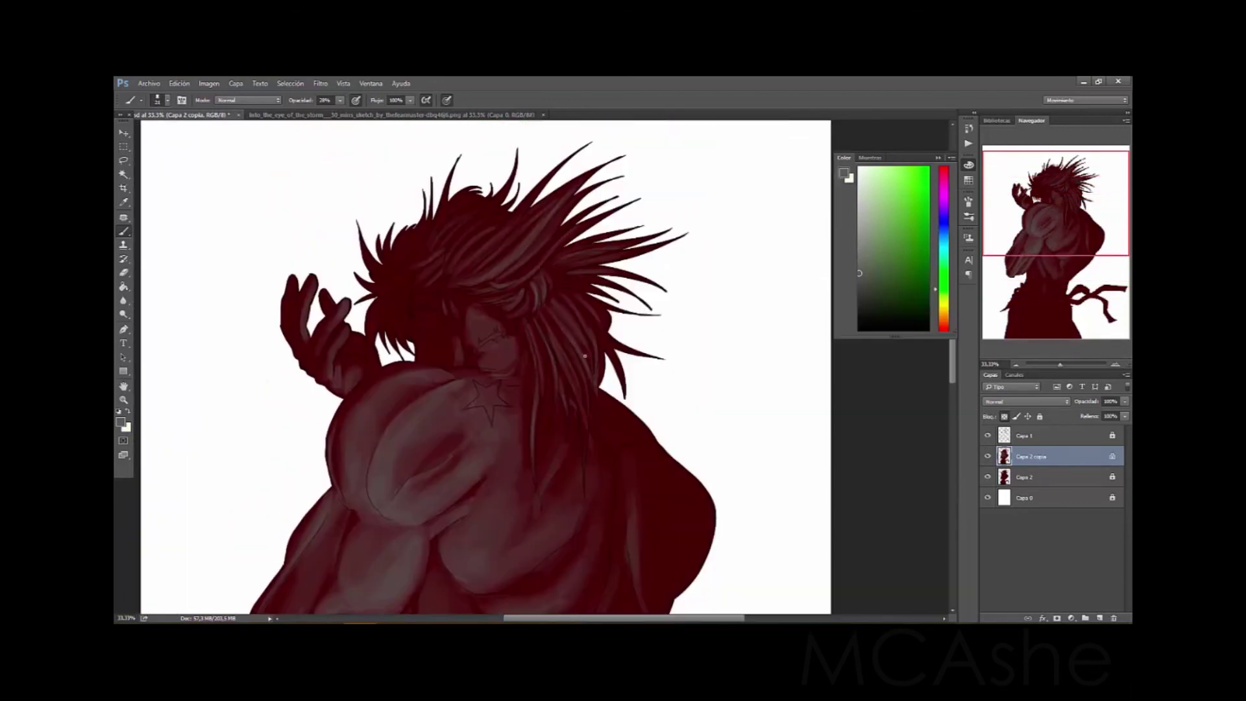
drag(649, 256, 569, 251)
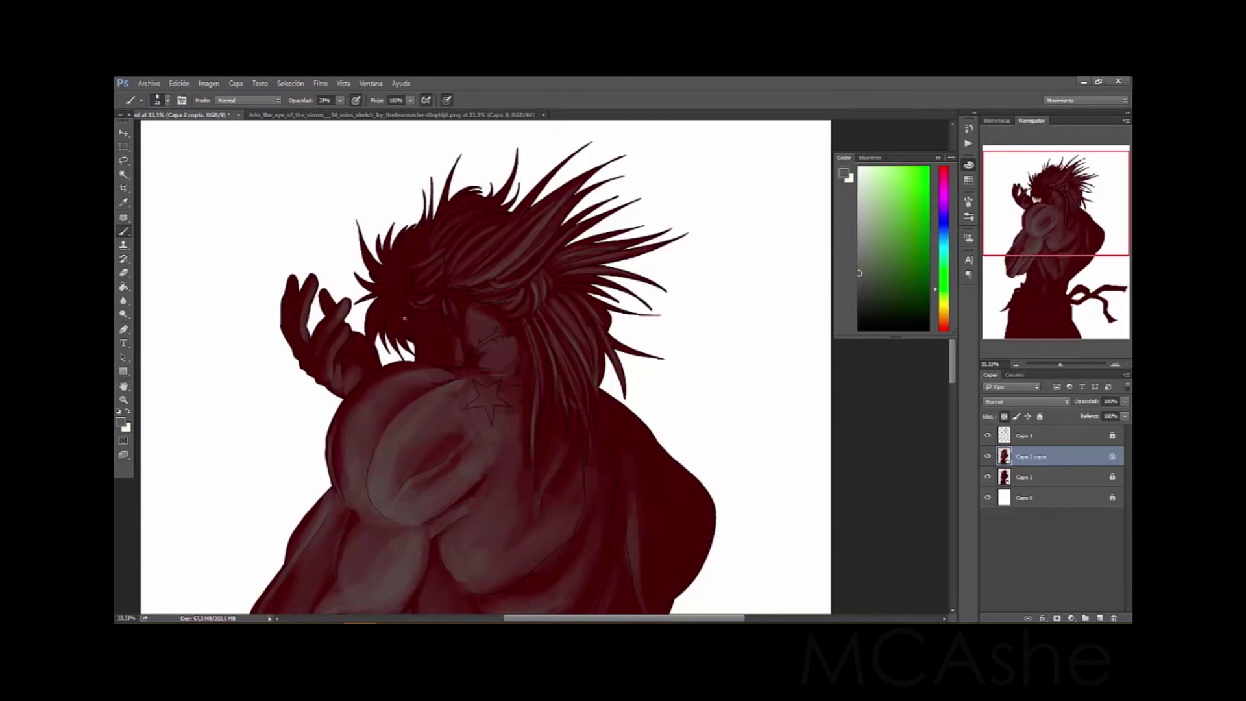
Shape the waist sash folds with light strokes and add shading near the shoulder
scroll(704, 361, down, 2)
drag(704, 361, 683, 290)
right_click(480, 283)
key(Escape)
mouse_move(409, 470)
mouse_down()
mouse_move(483, 509)
mouse_move(539, 509)
mouse_up()
drag(415, 532, 509, 534)
mouse_move(569, 490)
mouse_down()
mouse_move(579, 520)
mouse_move(613, 469)
mouse_move(708, 466)
mouse_up()
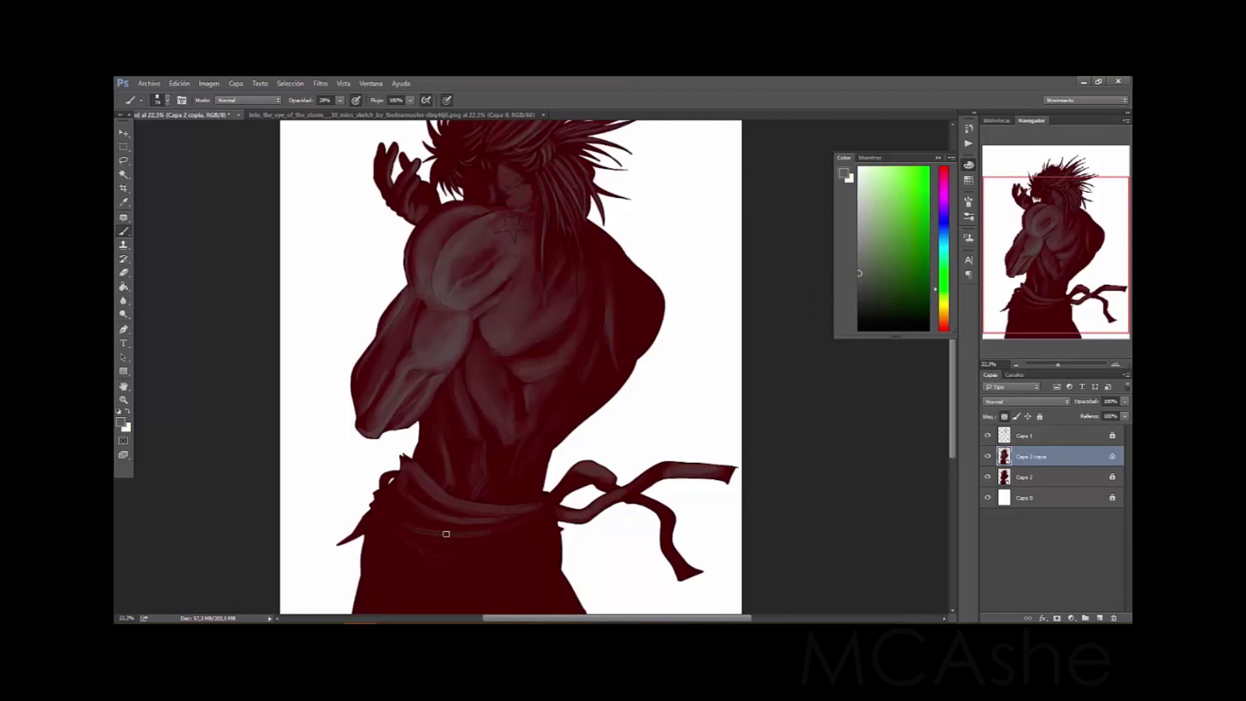
Add more light strokes to highlight the sash folds
drag(548, 499, 527, 551)
mouse_move(376, 490)
mouse_down()
mouse_move(409, 522)
mouse_move(413, 513)
mouse_up()
scroll(454, 389, up, 1)
right_click(425, 506)
key(Escape)
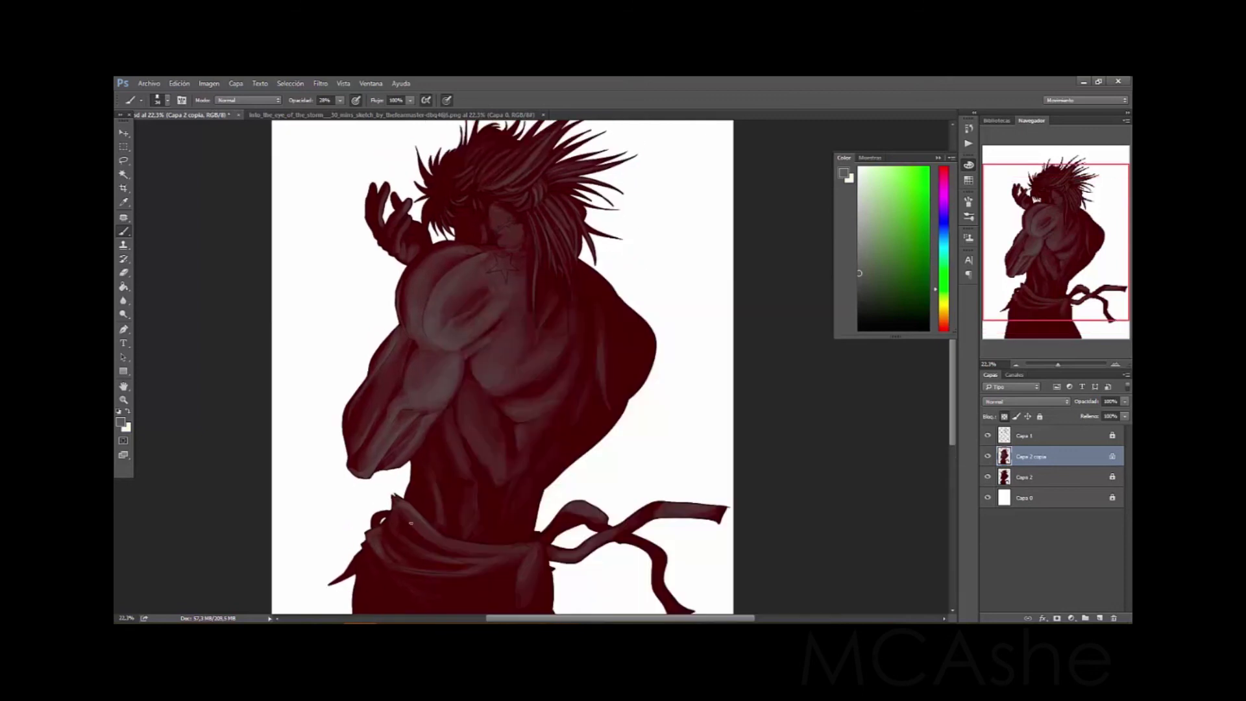
drag(469, 571, 530, 543)
Bring the upper body into view and set dark red as the painting colour
mouse_move(571, 461)
mouse_down()
mouse_move(559, 507)
mouse_move(479, 522)
mouse_up()
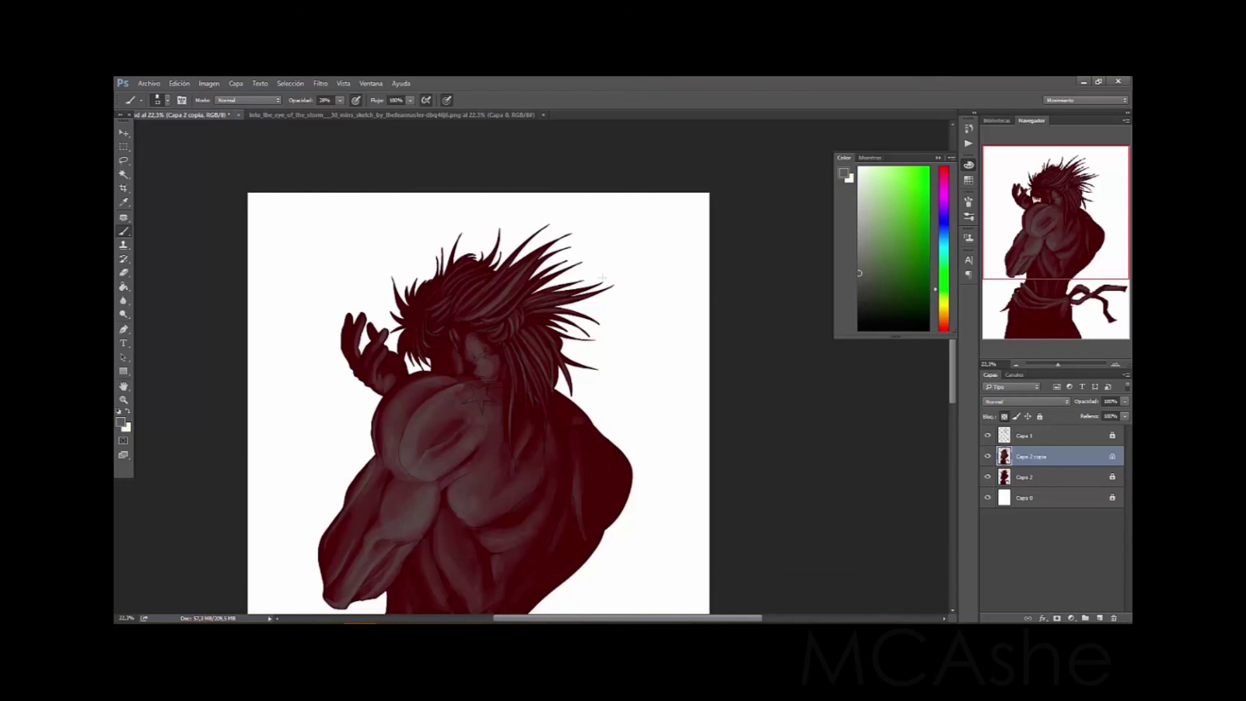
drag(584, 434, 566, 364)
alt+click(552, 476)
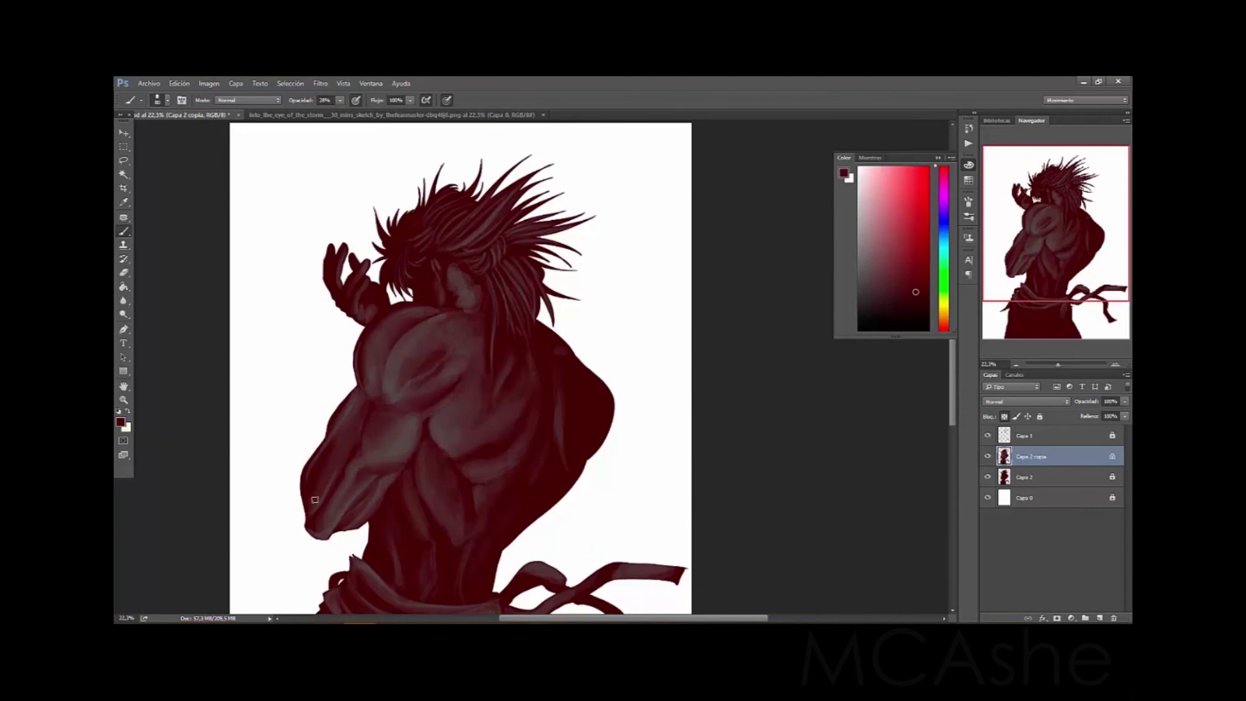
Highlight the face in light grey, then darken the chest and arms with faint dark red
alt+click(386, 415)
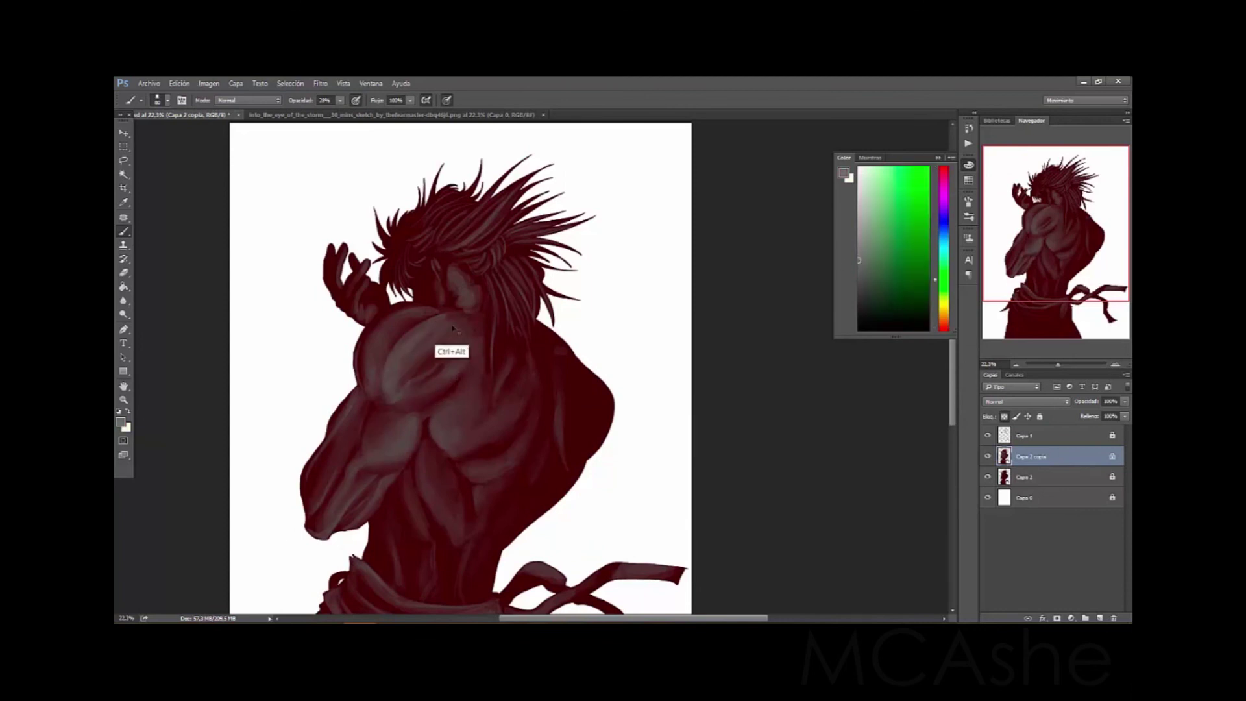
drag(439, 273, 424, 303)
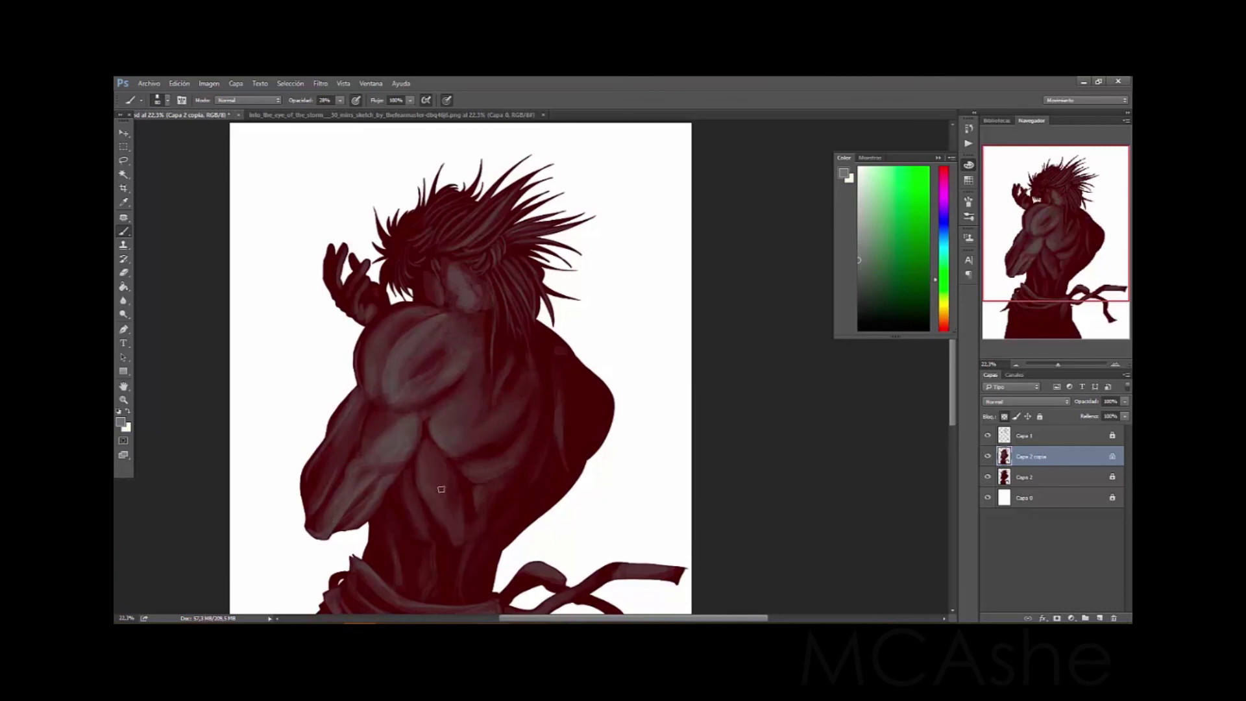
alt+click(550, 364)
mouse_move(459, 387)
mouse_down()
mouse_move(404, 442)
mouse_move(357, 397)
mouse_up()
drag(351, 471, 344, 506)
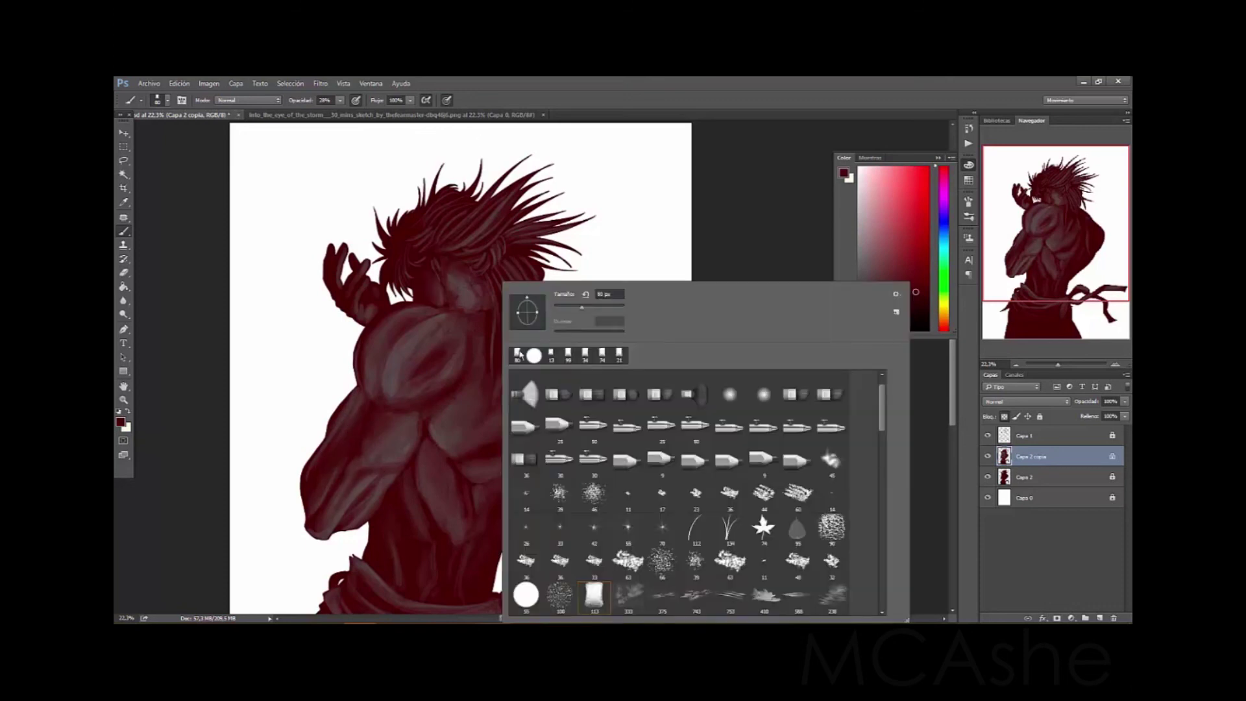
Adjust the brush size and experiment with red shades before restoring dark red
right_click(484, 281)
click(405, 514)
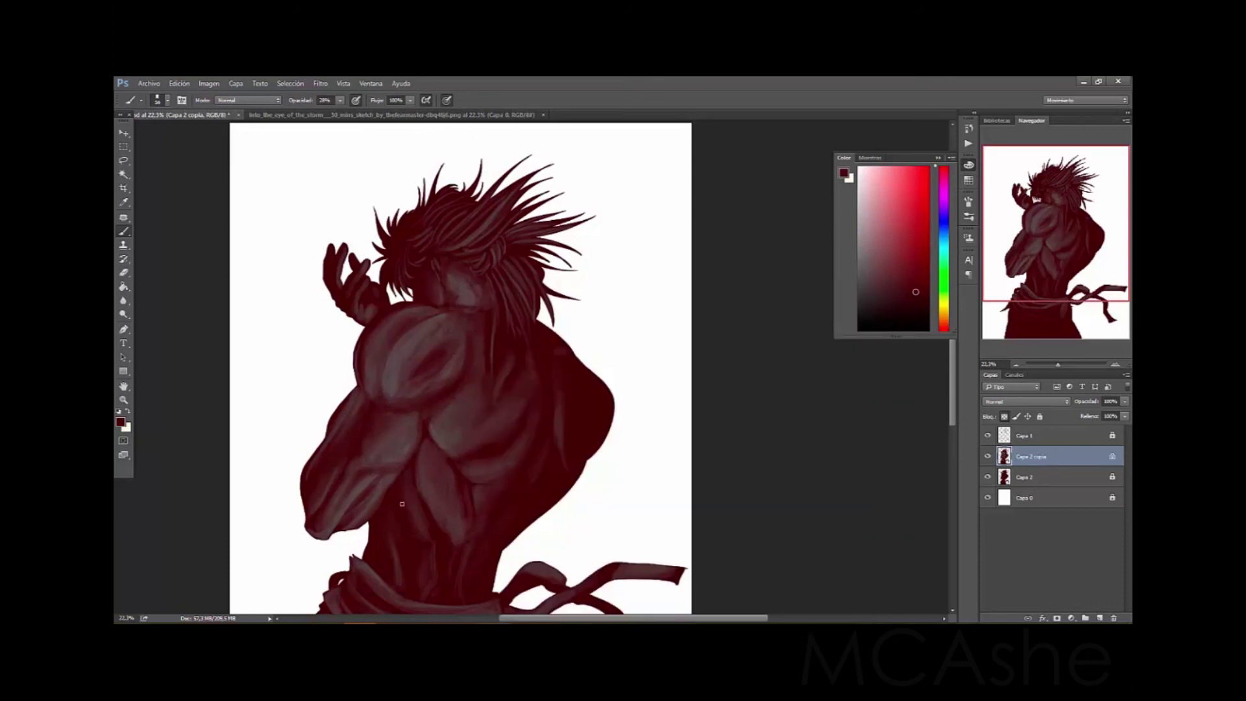
right_click(431, 462)
alt+click(412, 408)
alt+click(431, 412)
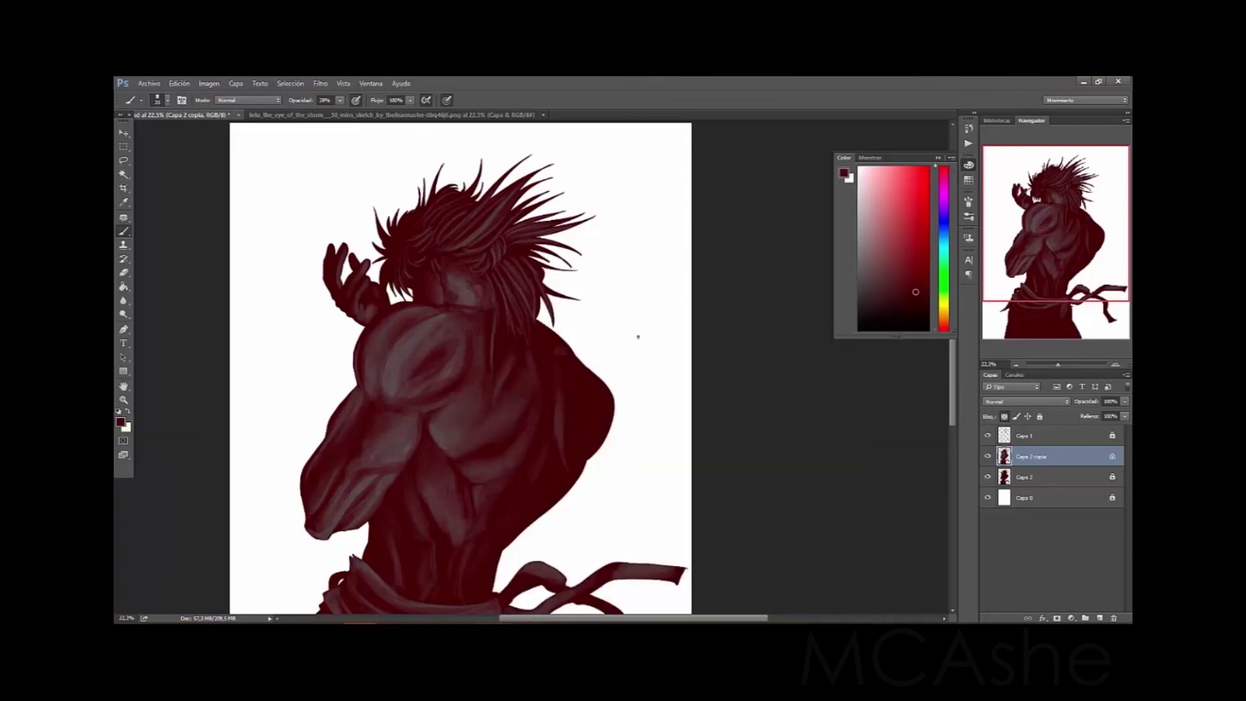
right_click(415, 373)
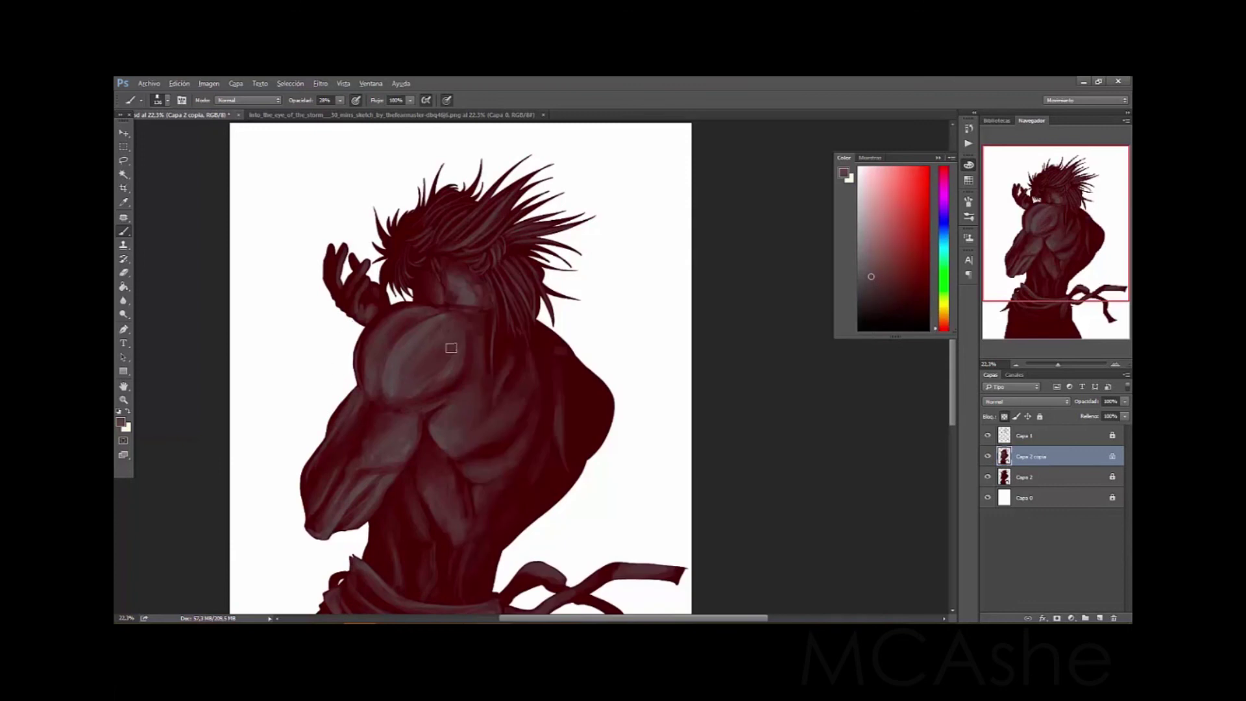
right_click(406, 384)
click(868, 271)
click(946, 257)
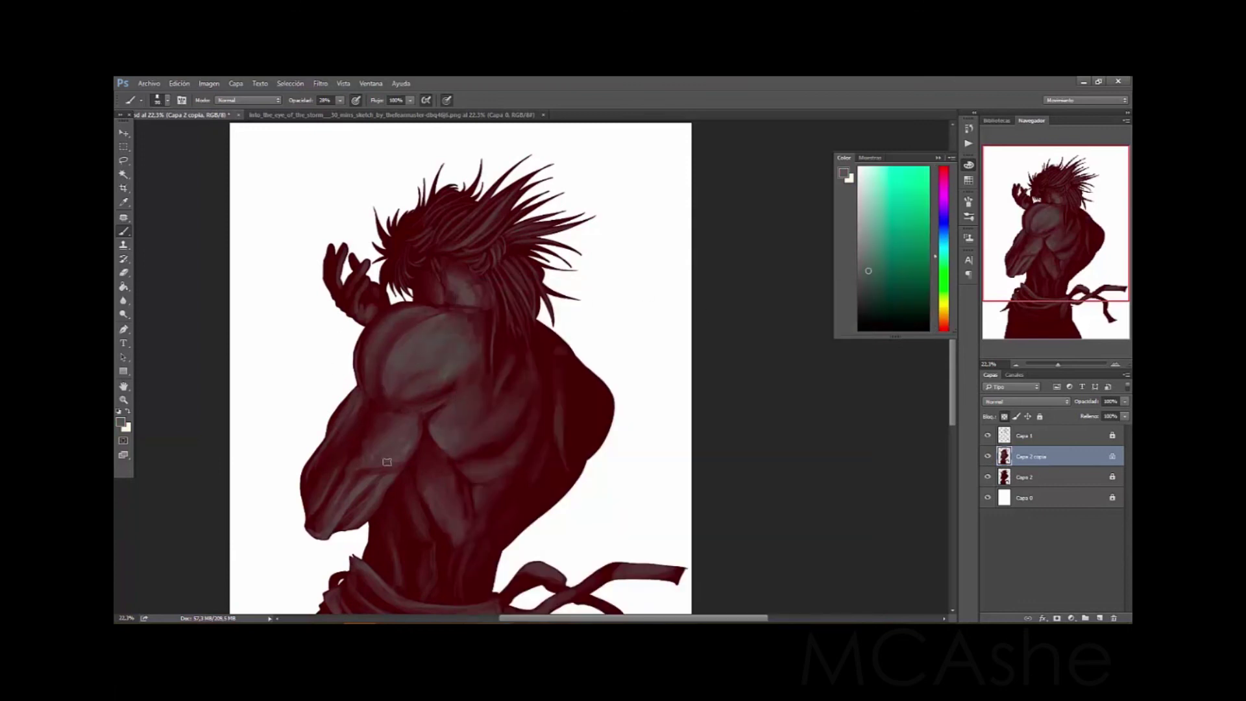
alt+click(385, 368)
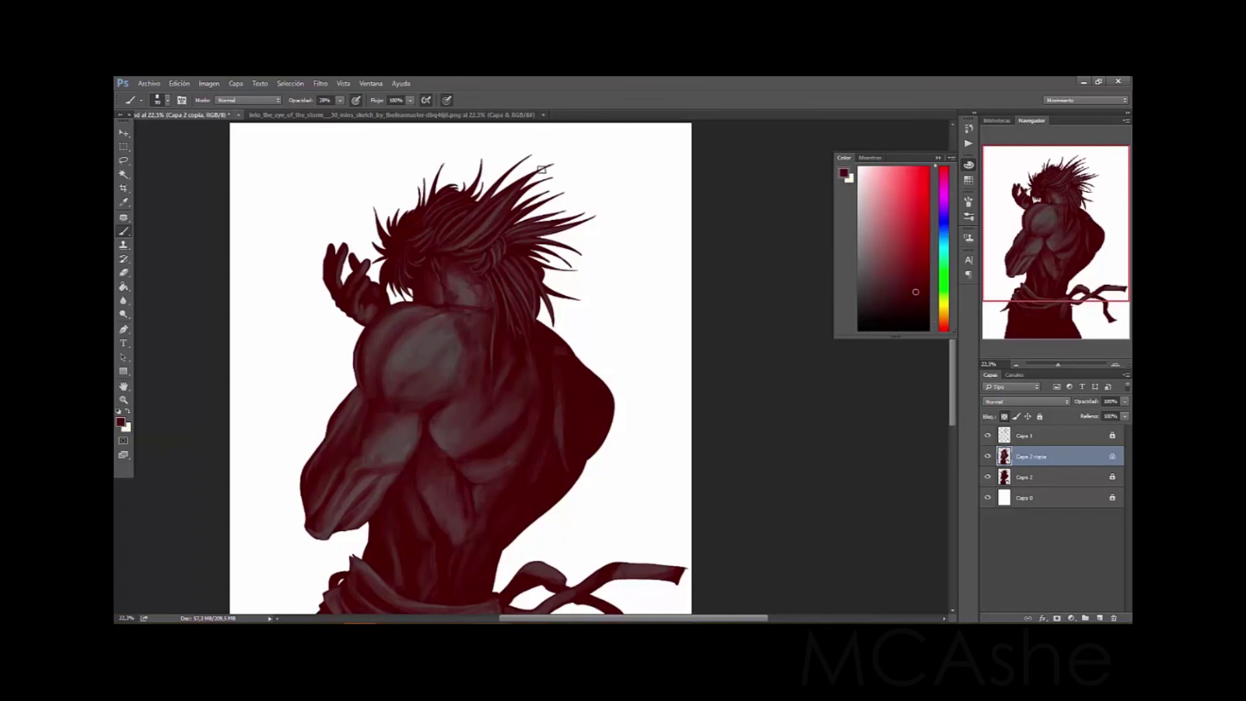
scroll(558, 389, down, 2)
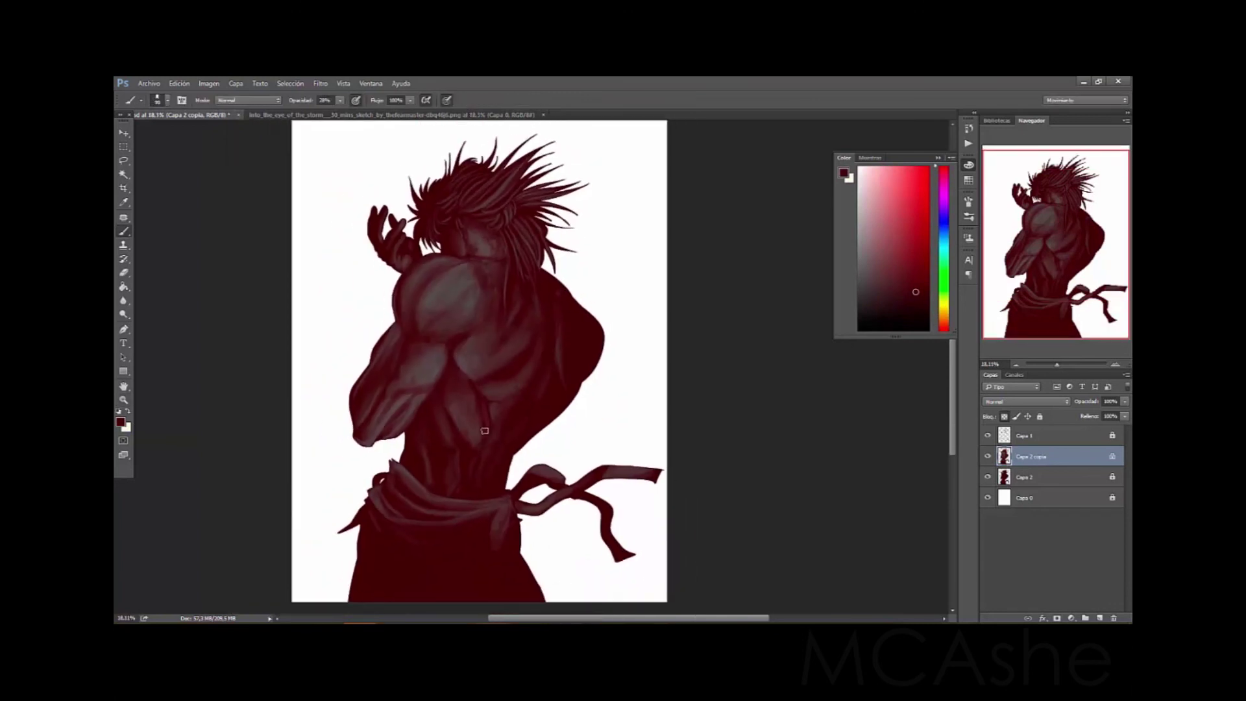
Choose a large 412 soft round brush and darken the face, hair, shoulder and neck
right_click(553, 376)
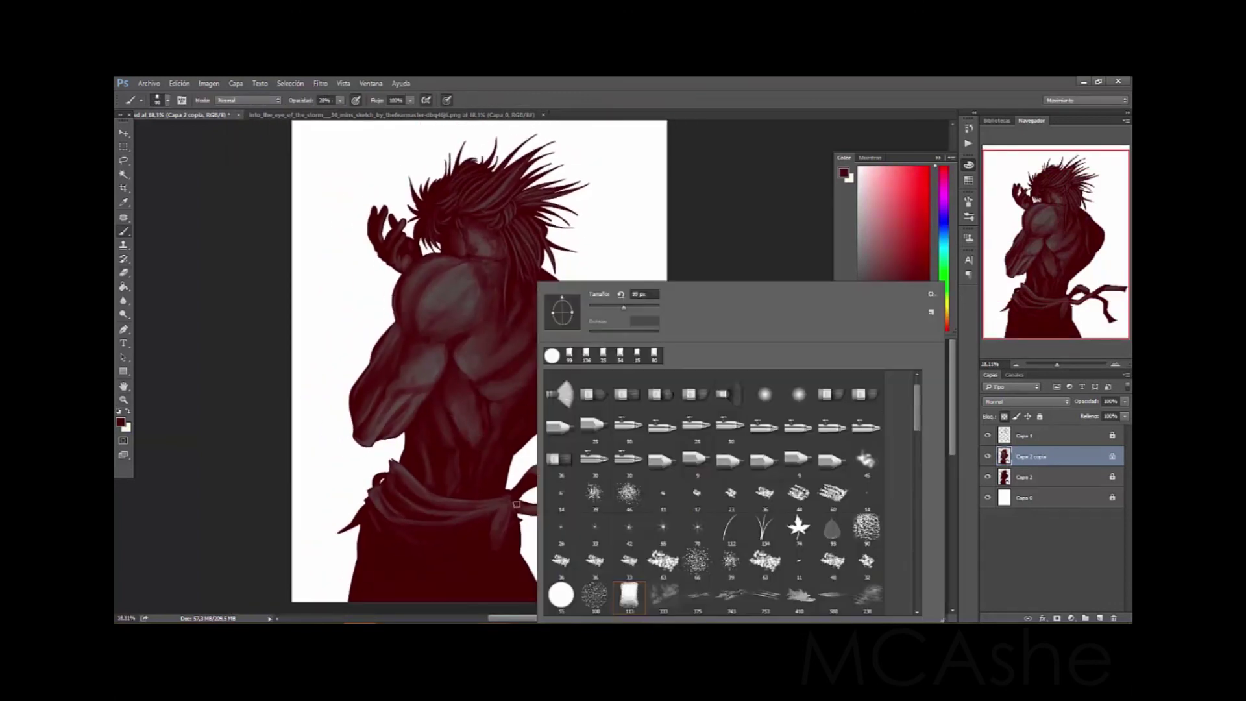
double_click(629, 387)
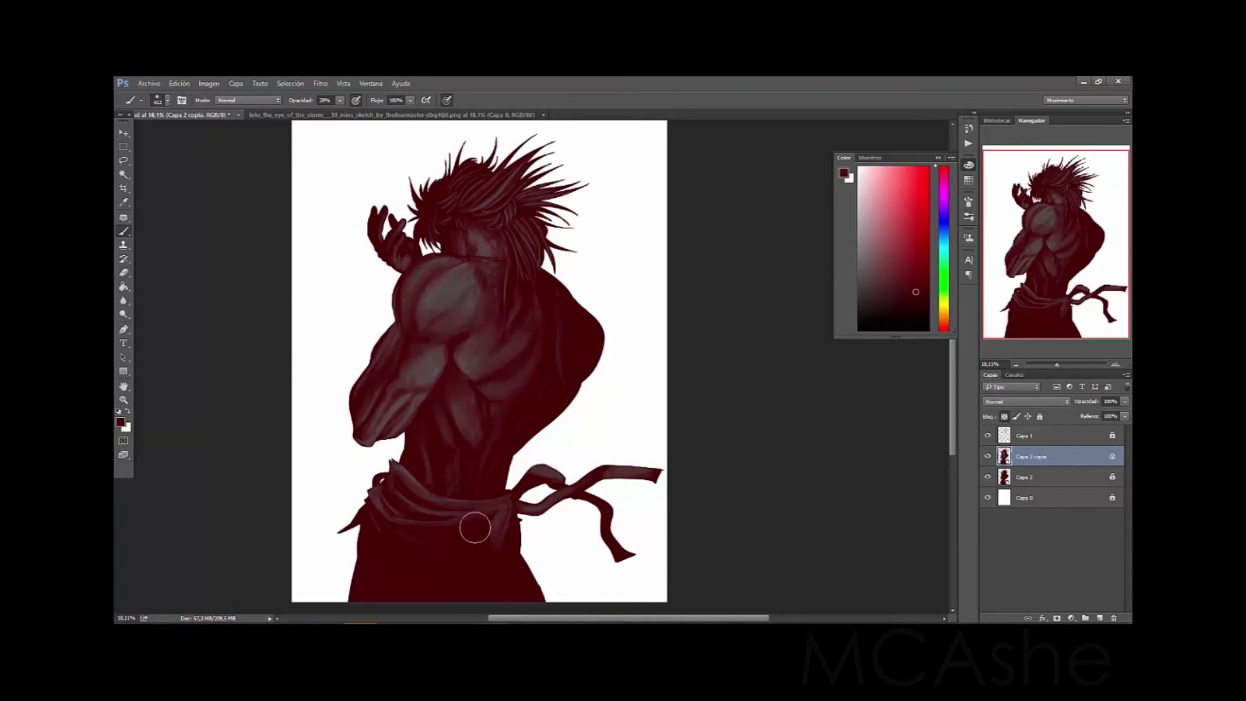
drag(468, 230, 563, 234)
drag(488, 304, 509, 329)
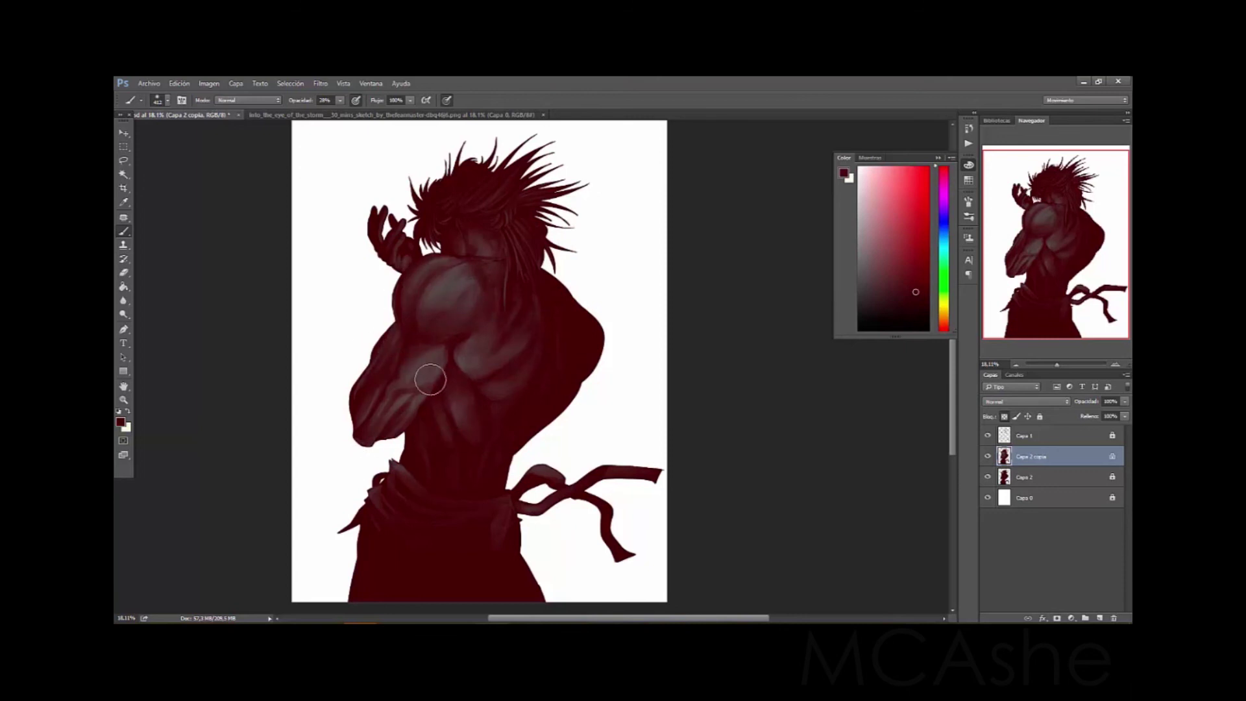
Make layer Capa 1 visible, switch to light grey and adjust the brush settings
click(987, 436)
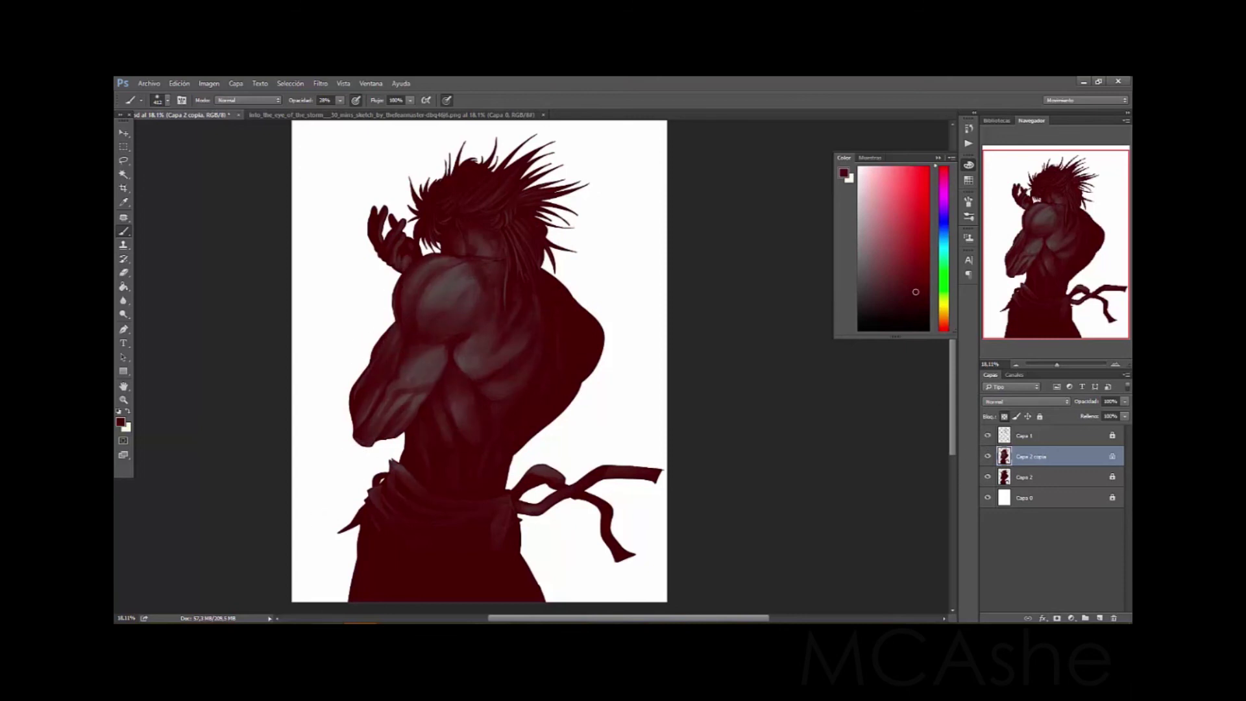
alt+click(447, 283)
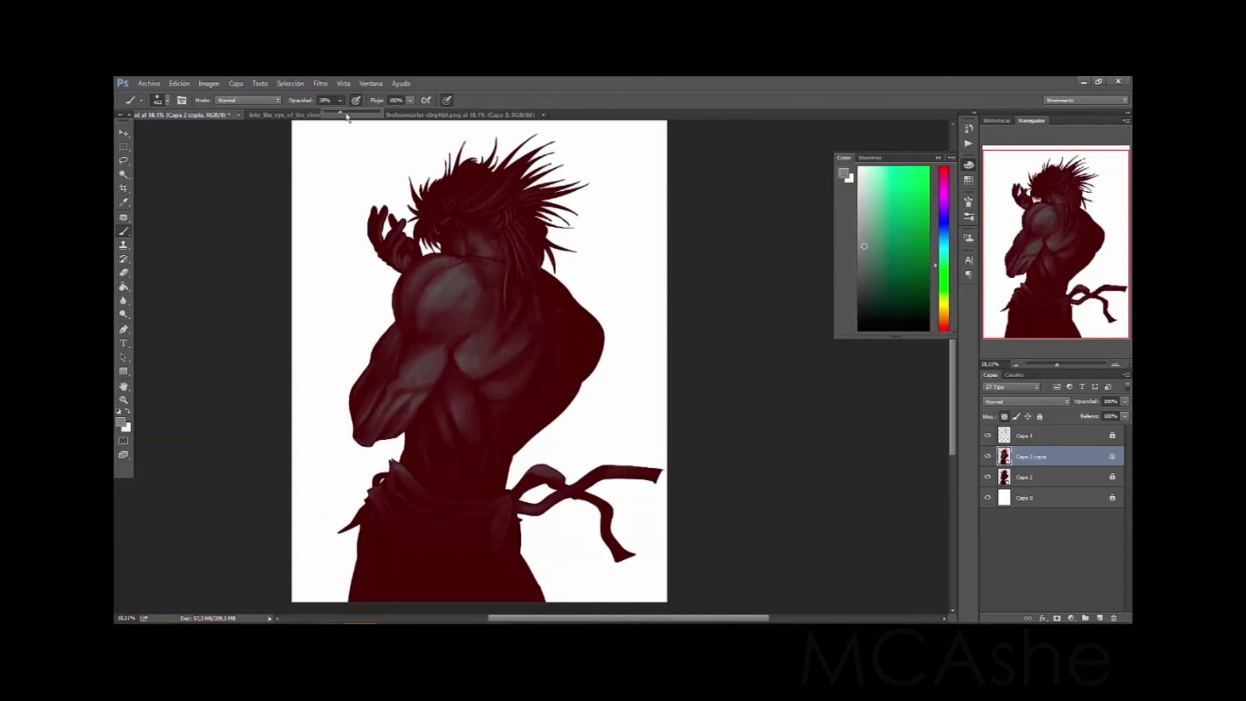
right_click(588, 309)
click(494, 404)
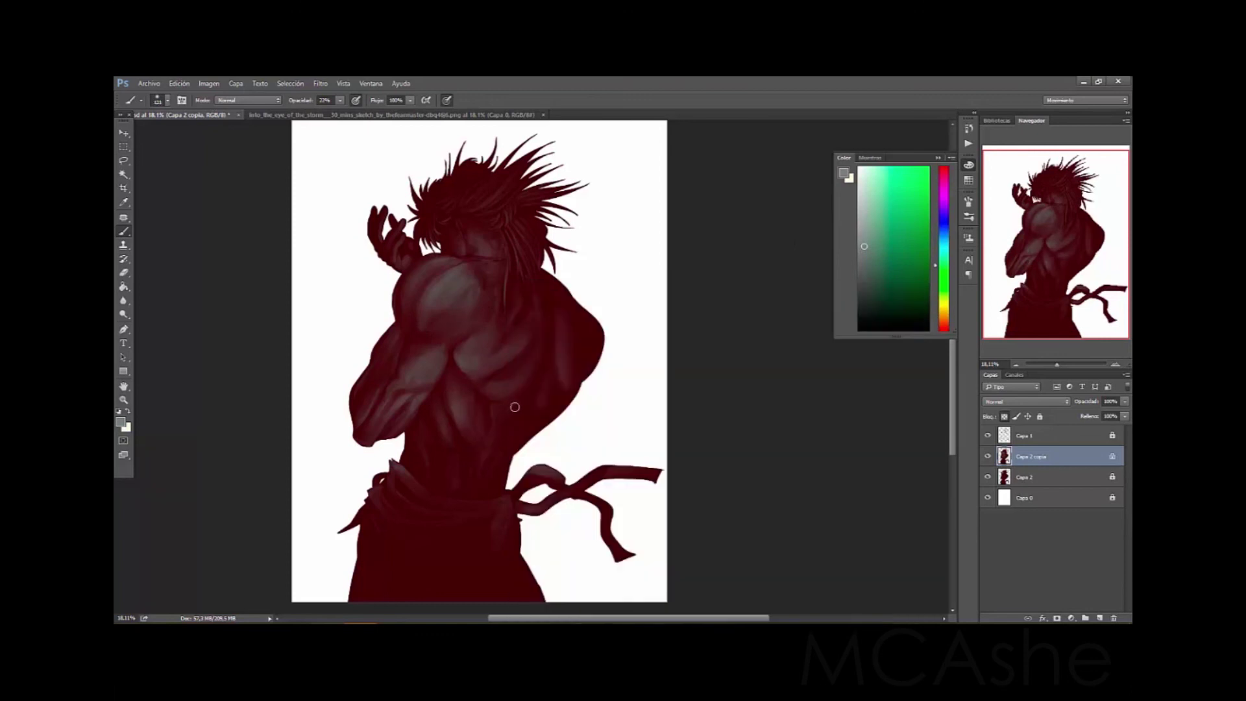
right_click(522, 410)
click(535, 415)
Lower the brush opacity to 12% for soft back and shoulder highlights
key(1)
key(2)
right_click(477, 229)
click(464, 206)
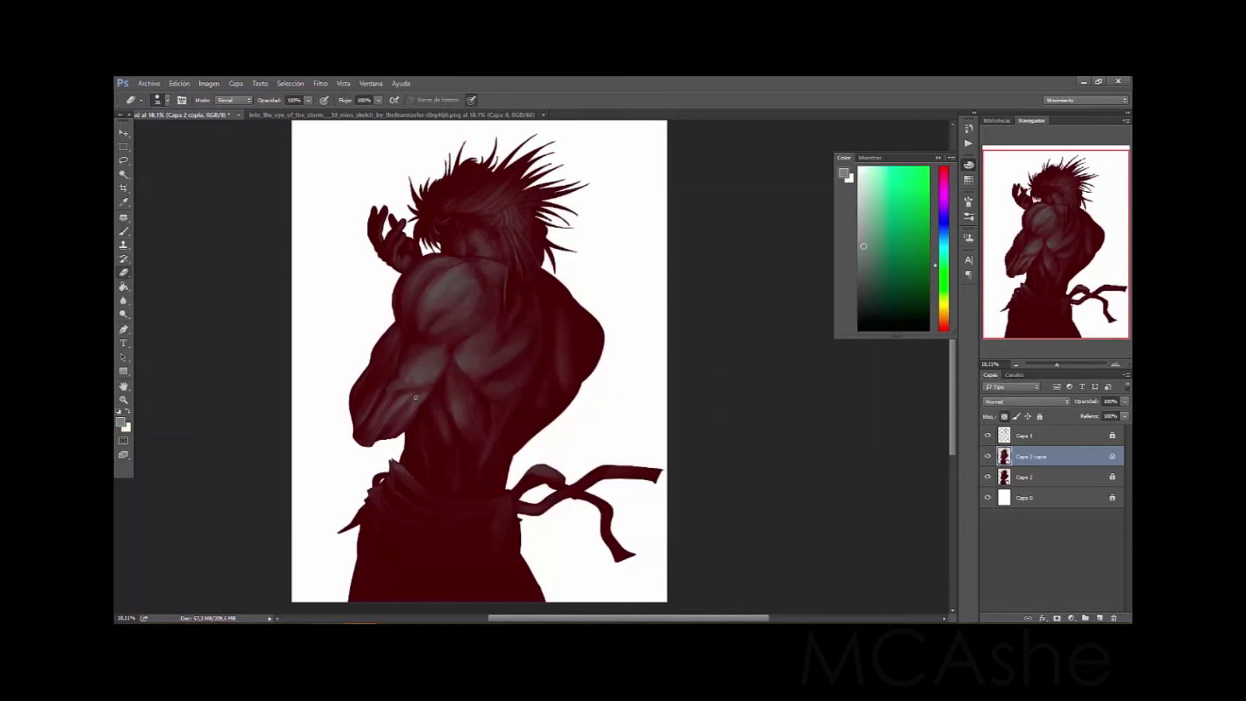
Sample the figure's dark red, refine it to a muted brownish red, and use a tiny 24% brush
alt+click(399, 415)
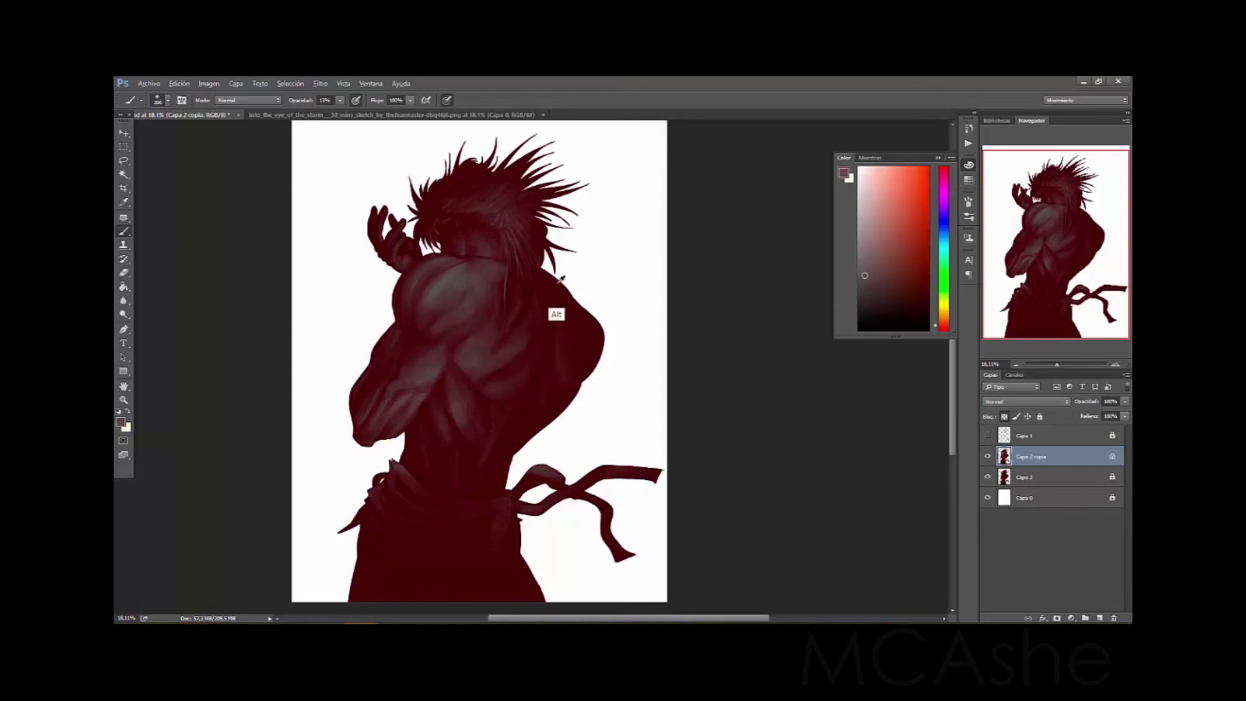
alt+click(490, 325)
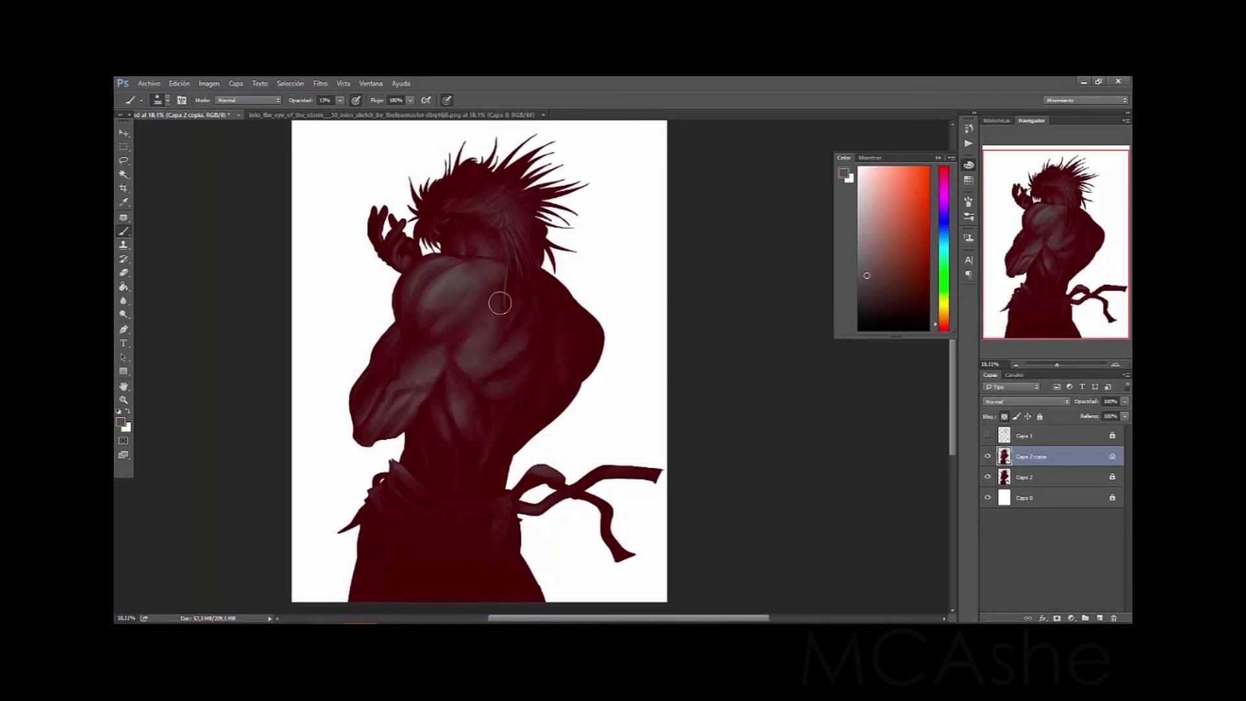
alt+click(450, 281)
alt+click(498, 327)
right_click(665, 298)
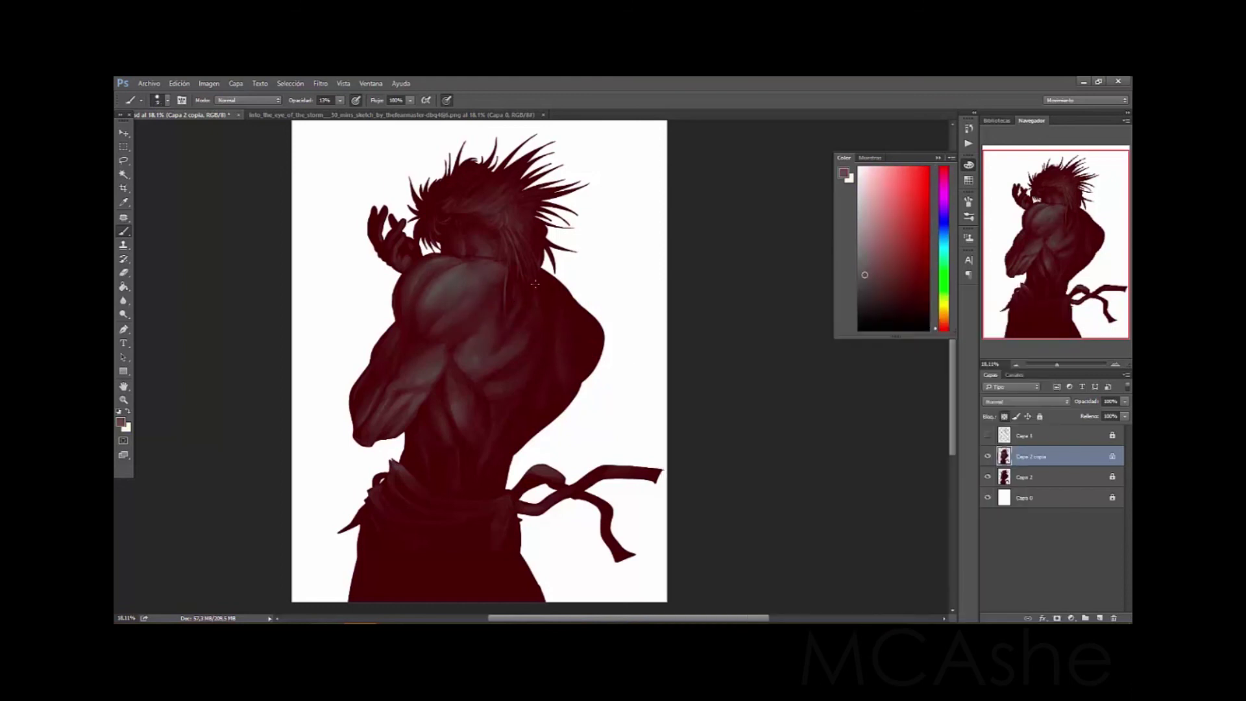
key(2)
key(4)
scroll(502, 170, up, 5)
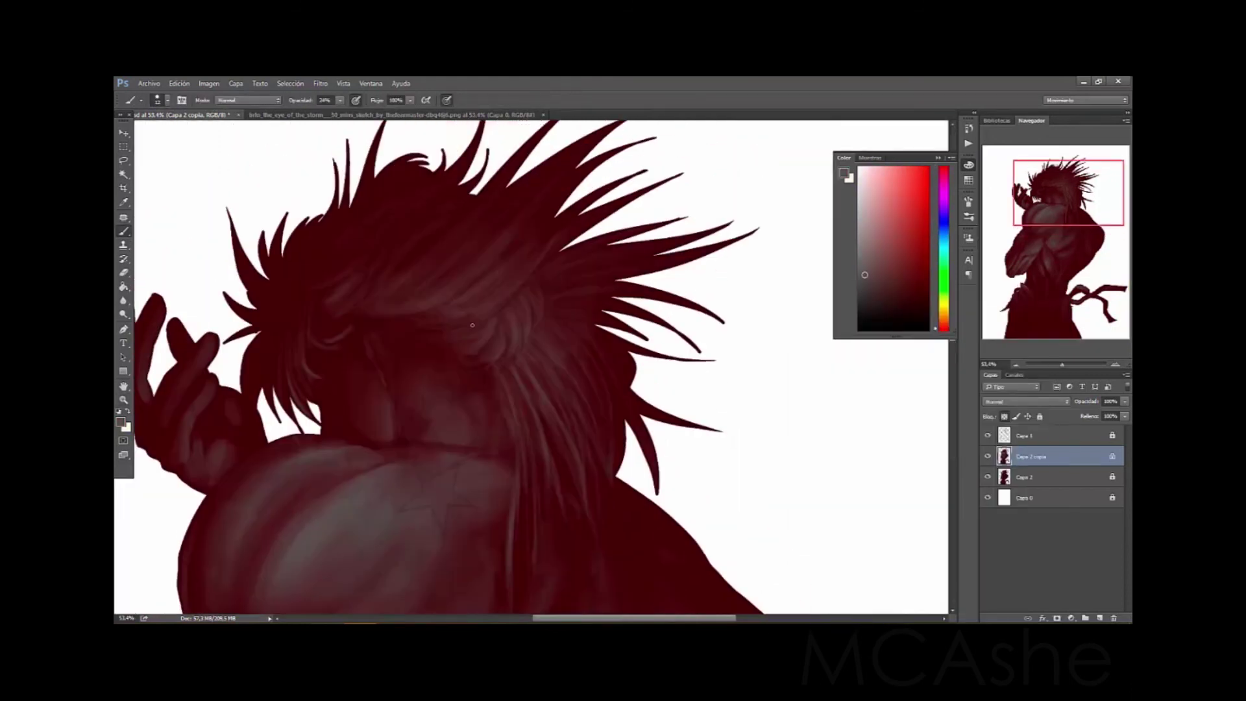
scroll(394, 413, down, 5)
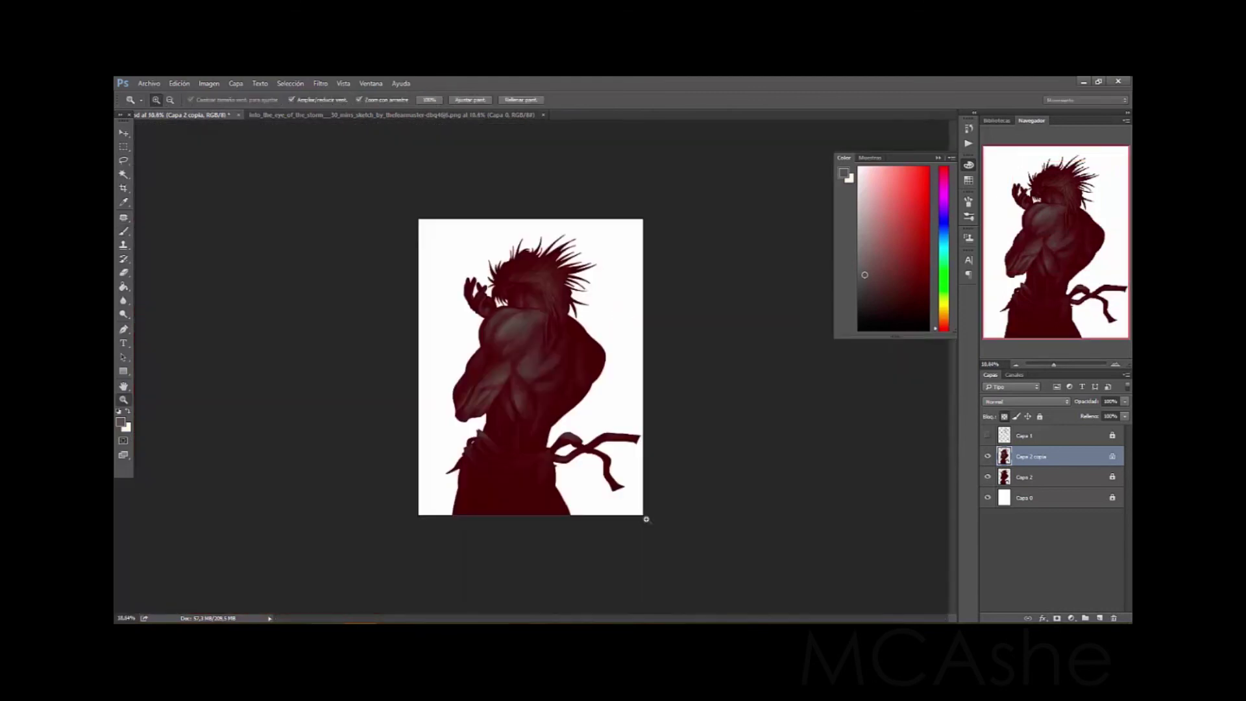
Add a new empty layer, switch to the fill tool with black/white colours, and hide the figure layer
key(ctrl+shift+alt+n)
scroll(253, 463, up, 3)
scroll(253, 463, up, 3)
key(g)
key(x)
click(988, 477)
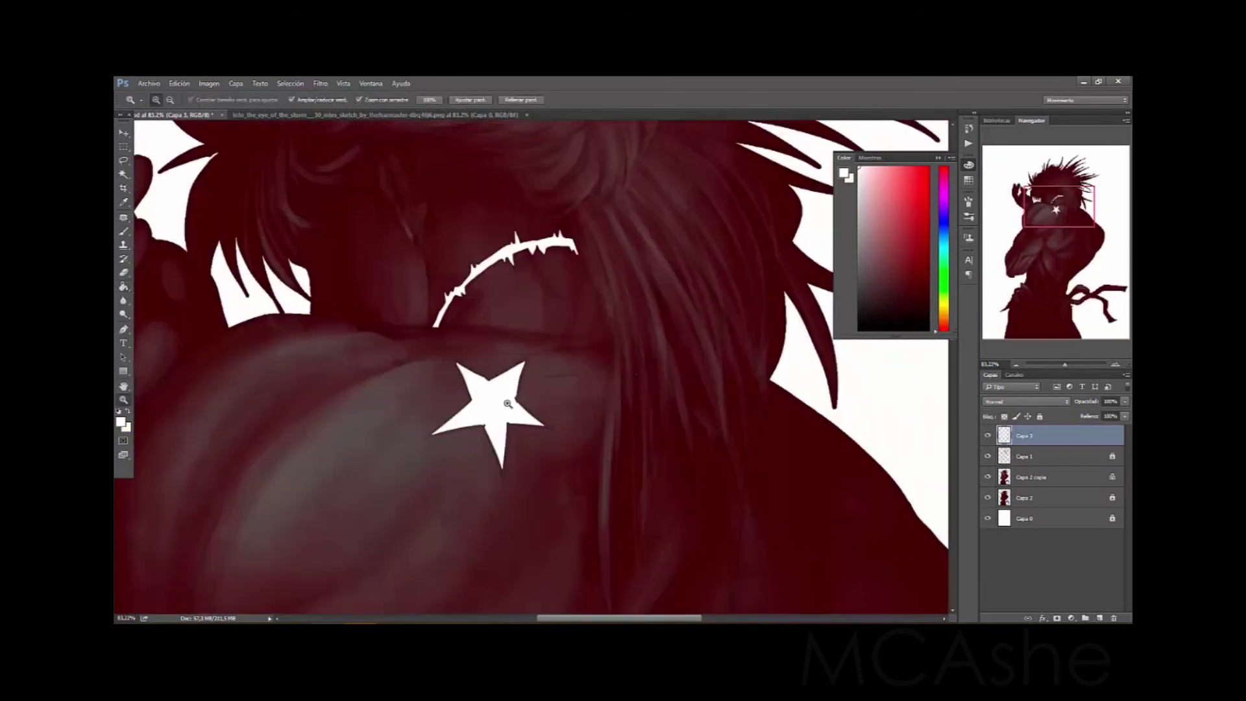
Enlarge the star's left points and lengthen and sharpen its top-right point
mouse_move(527, 347)
mouse_down()
mouse_move(367, 479)
mouse_move(487, 514)
mouse_move(509, 509)
mouse_move(512, 564)
mouse_up()
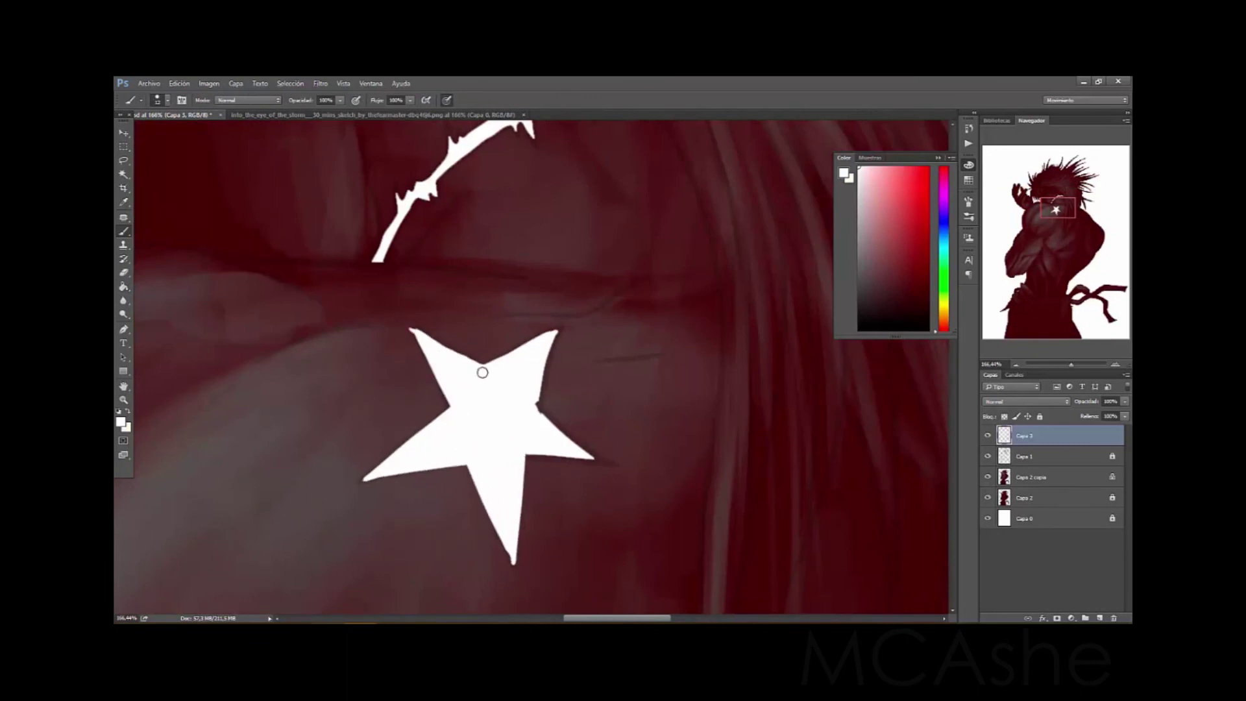
mouse_move(493, 370)
mouse_down()
mouse_move(551, 360)
mouse_move(540, 415)
mouse_move(604, 460)
mouse_move(593, 454)
mouse_up()
key(e)
key(b)
scroll(595, 582, down, 3)
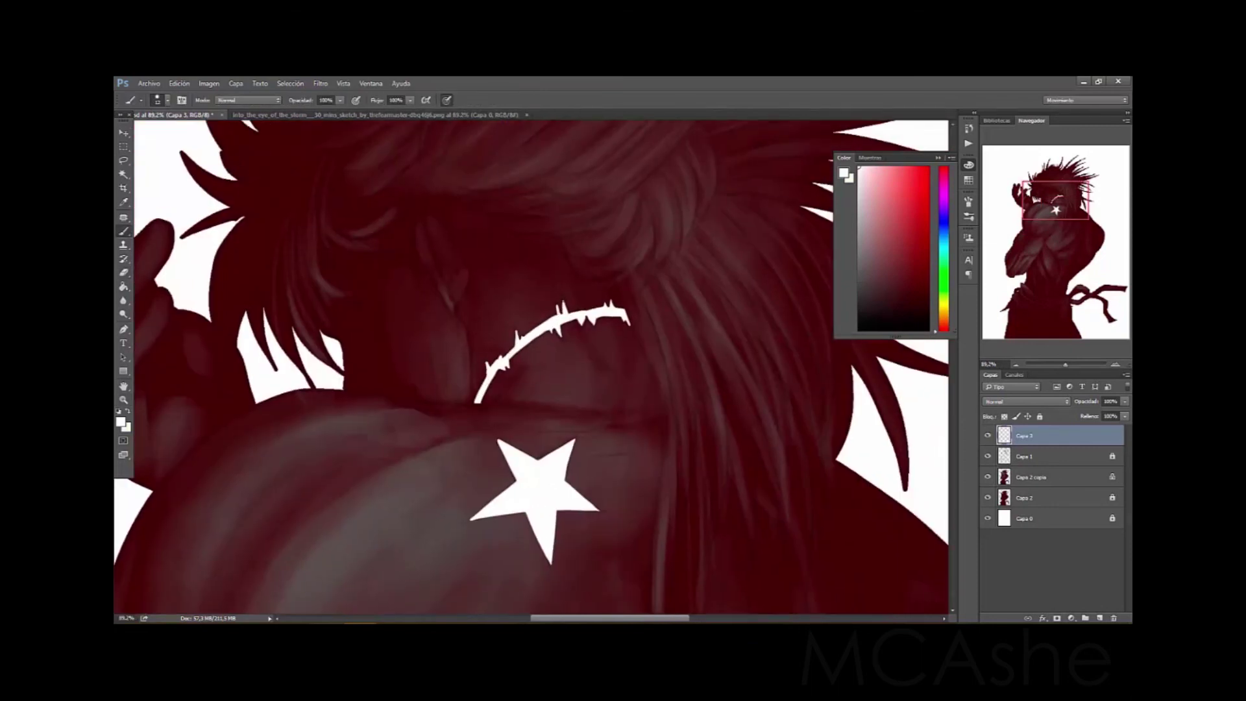
Clean the star edges with the eraser, fit the view, and set the brush opacity to 30%
key(e)
key(ctrl+0)
scroll(565, 327, up, 3)
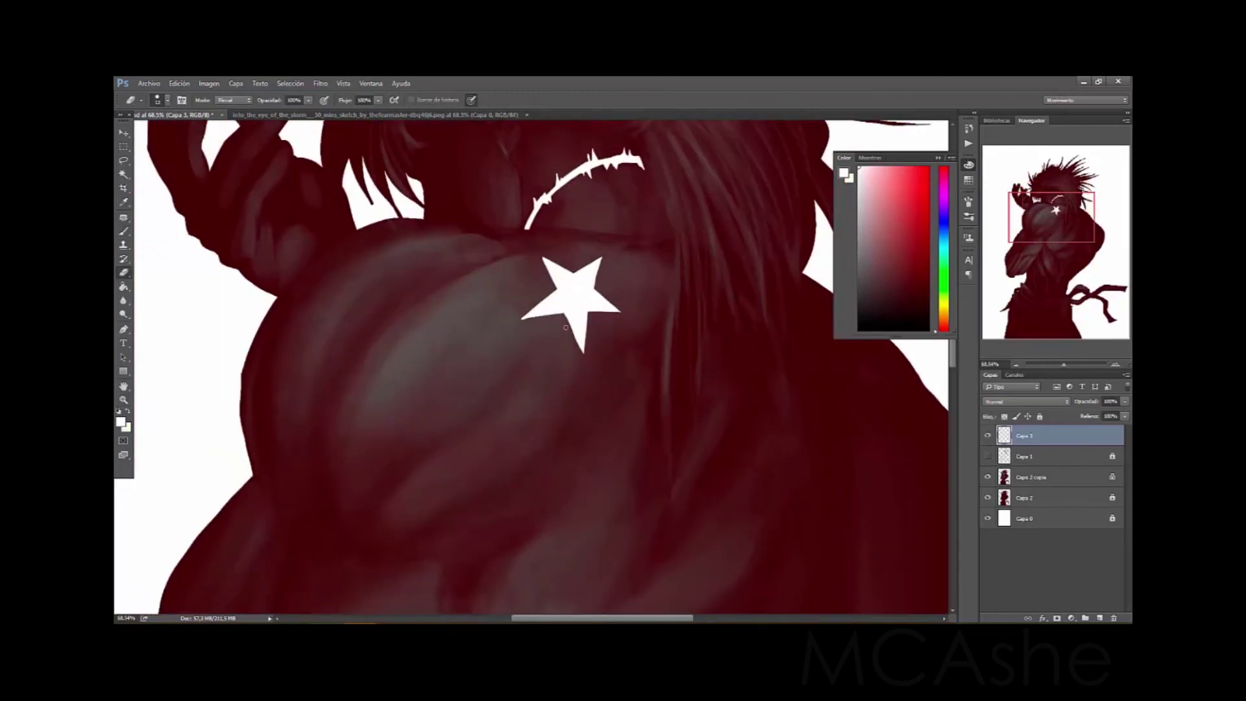
key(b)
scroll(530, 231, down, 3)
right_click(620, 281)
key(Escape)
key(3)
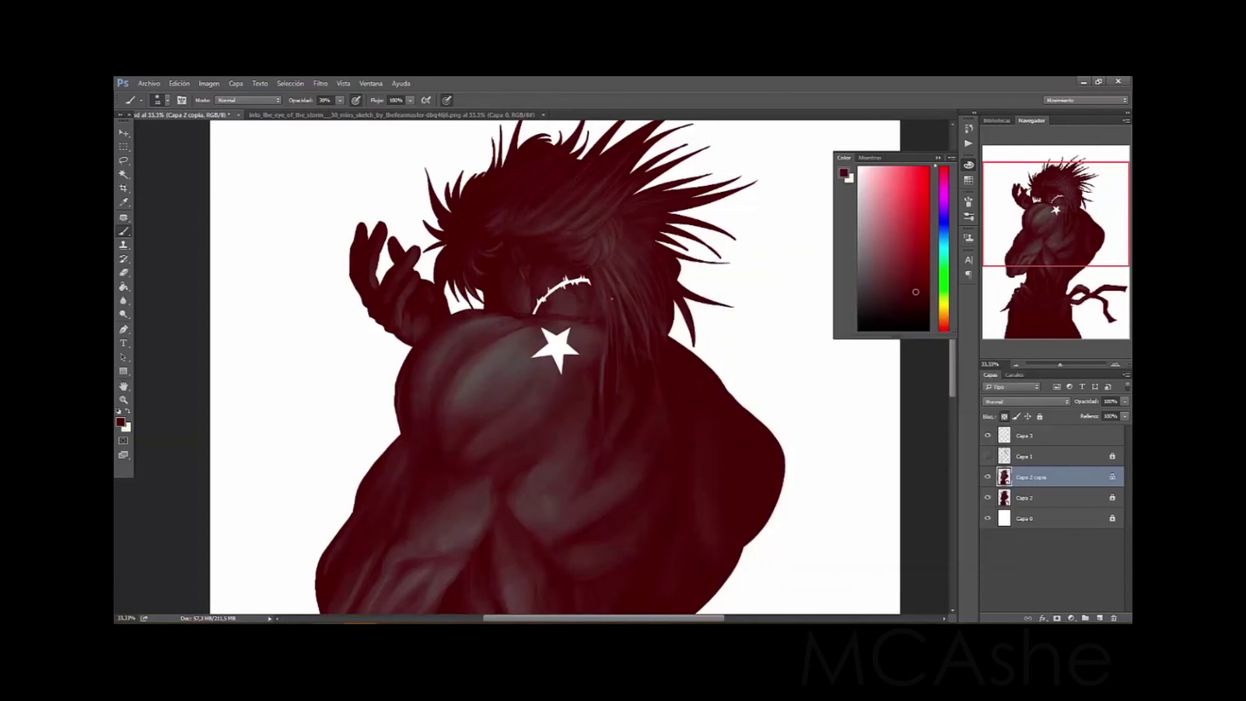
right_click(620, 280)
key(Escape)
scroll(541, 269, up, 3)
Zoom and pan to the upper body and pick a lighter paint colour
scroll(523, 293, down, 5)
key(z)
scroll(576, 538, up, 2)
key(b)
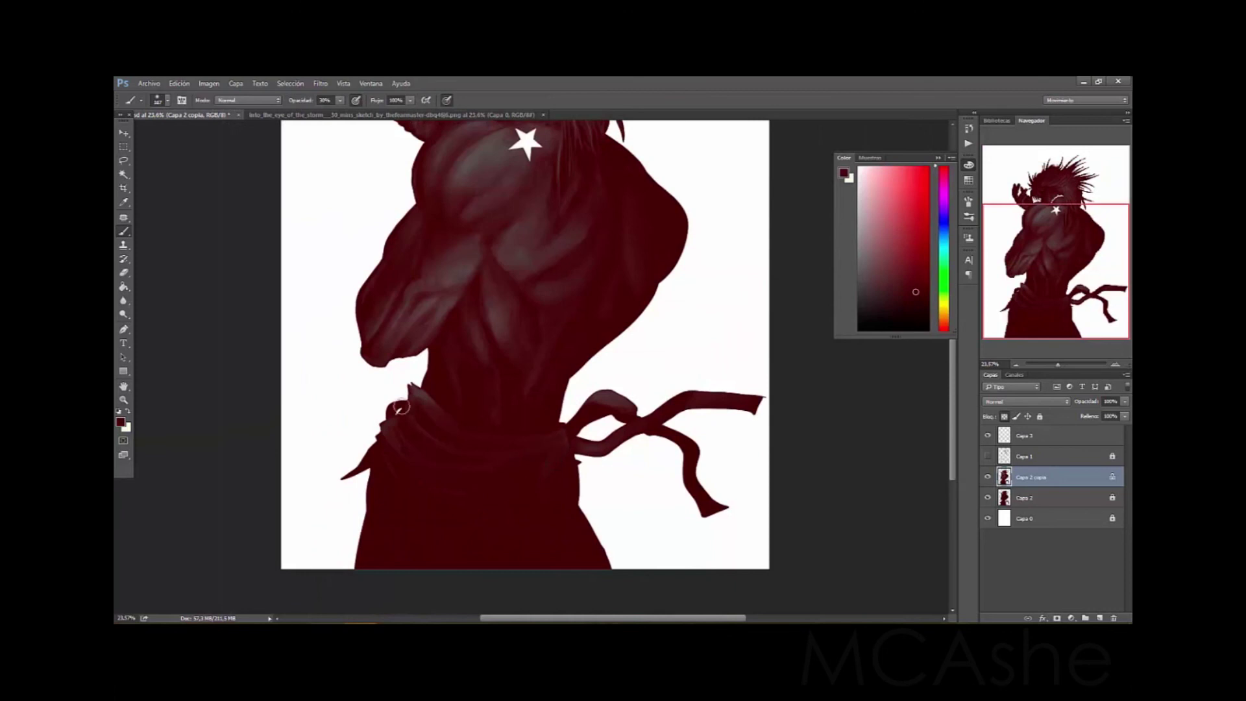
scroll(510, 431, up, 4)
scroll(526, 406, up, 1)
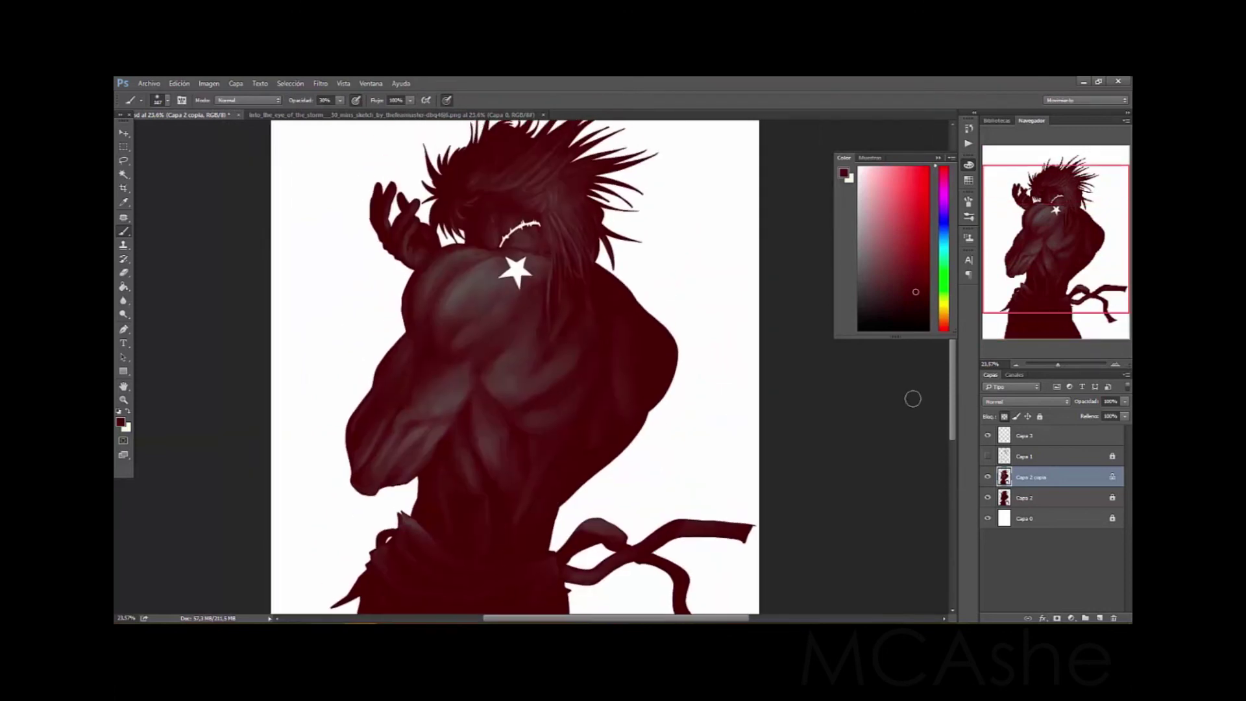
drag(565, 426, 527, 470)
alt+click(397, 420)
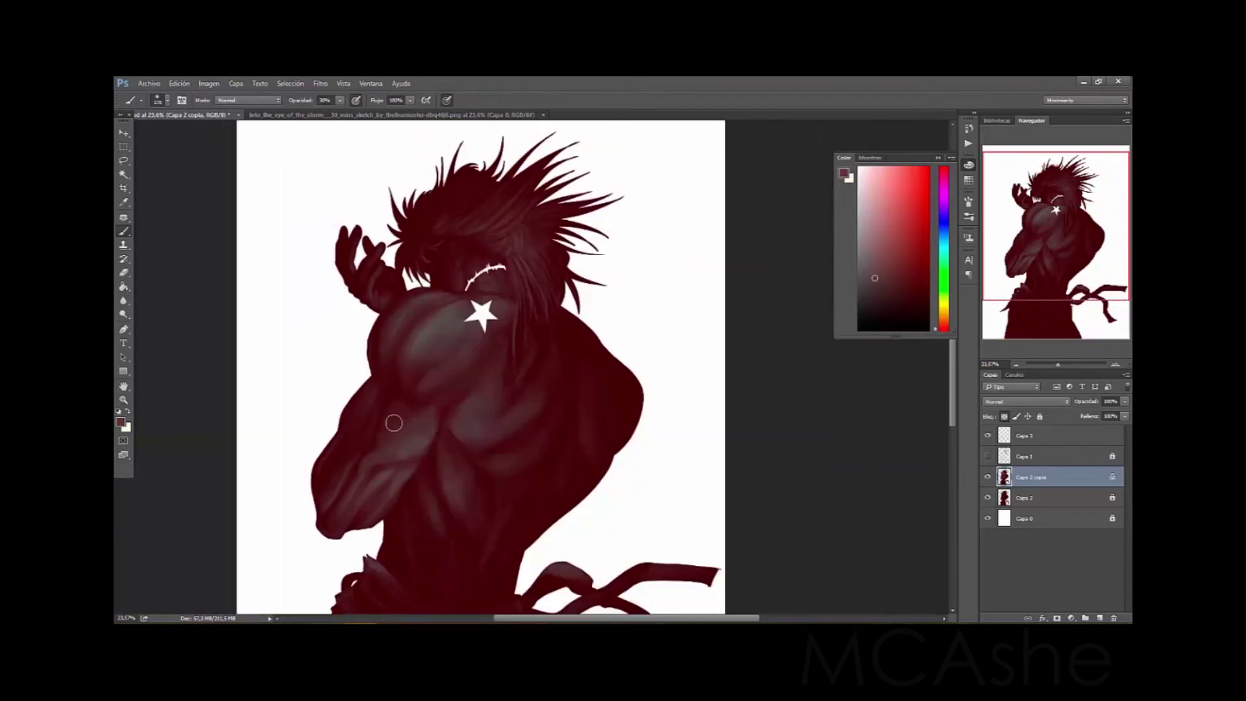
drag(593, 355, 586, 391)
scroll(567, 243, up, 5)
Erase the hair spike tips into cleaner points, then resume painting with the brush
key(e)
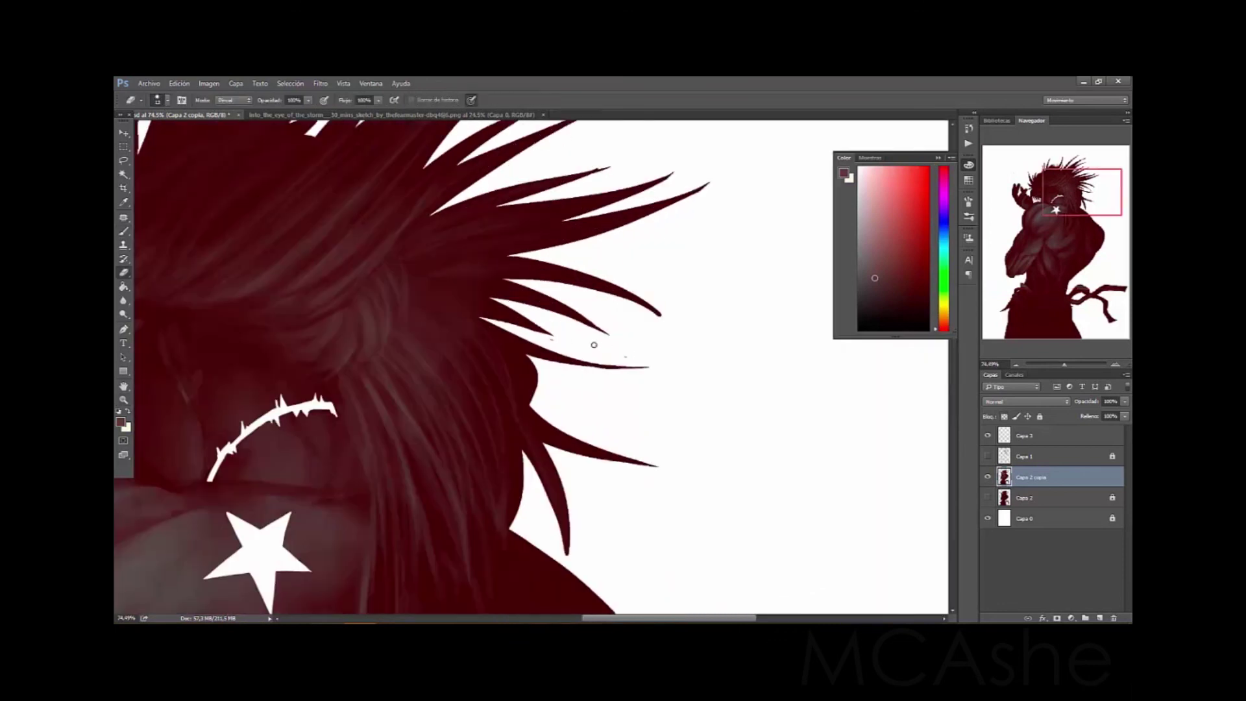
scroll(681, 364, up, 2)
scroll(651, 353, up, 2)
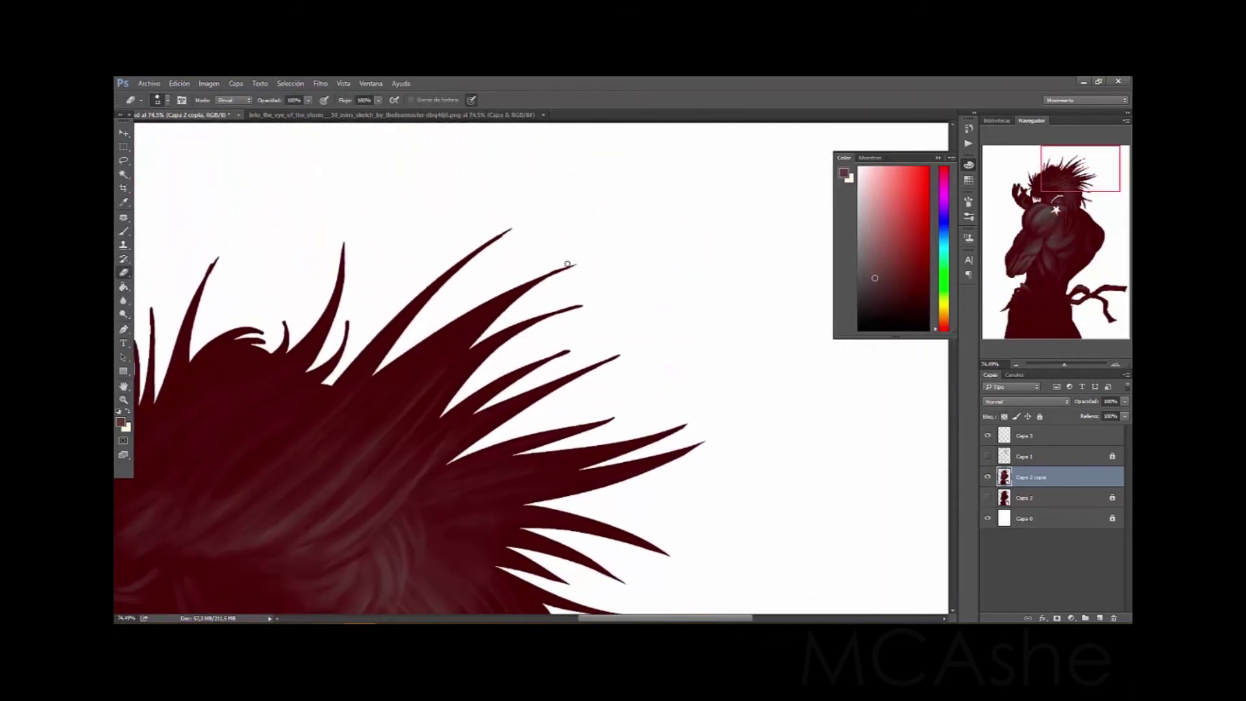
scroll(578, 256, left, 2)
scroll(395, 289, left, 2)
scroll(318, 263, down, 1)
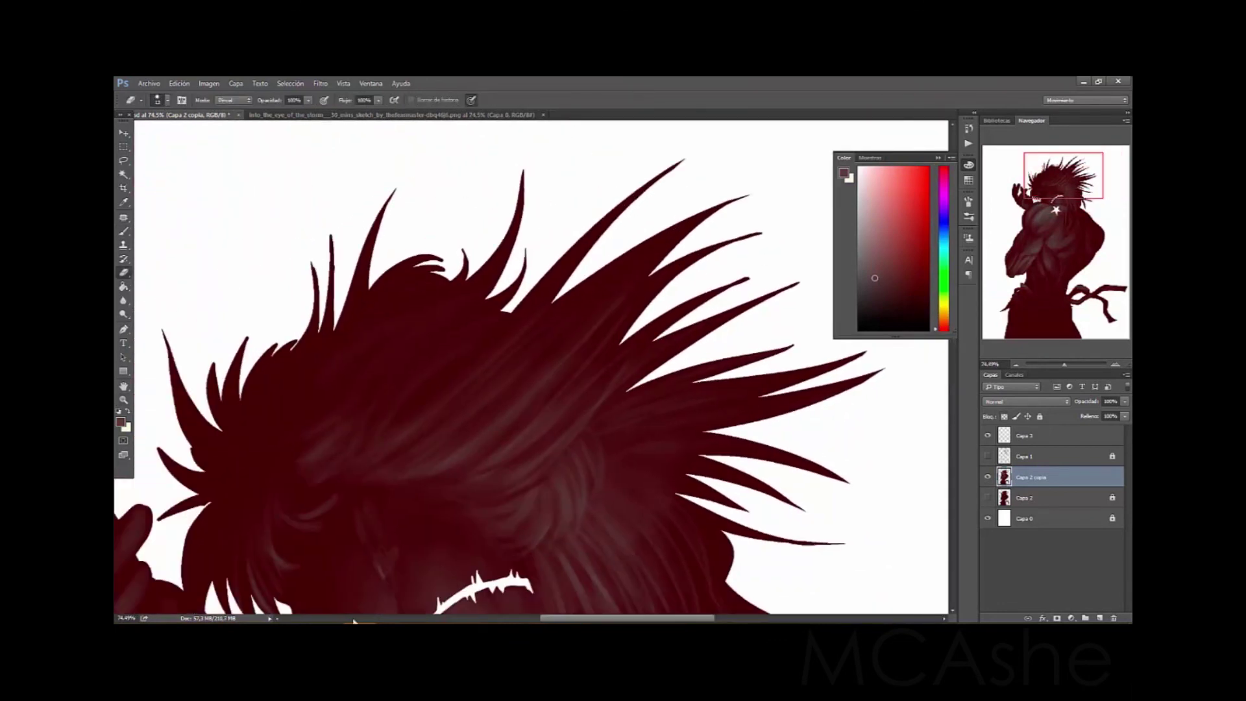
key(ctrl+Tab)
key(ctrl+Tab)
scroll(760, 407, up, 3)
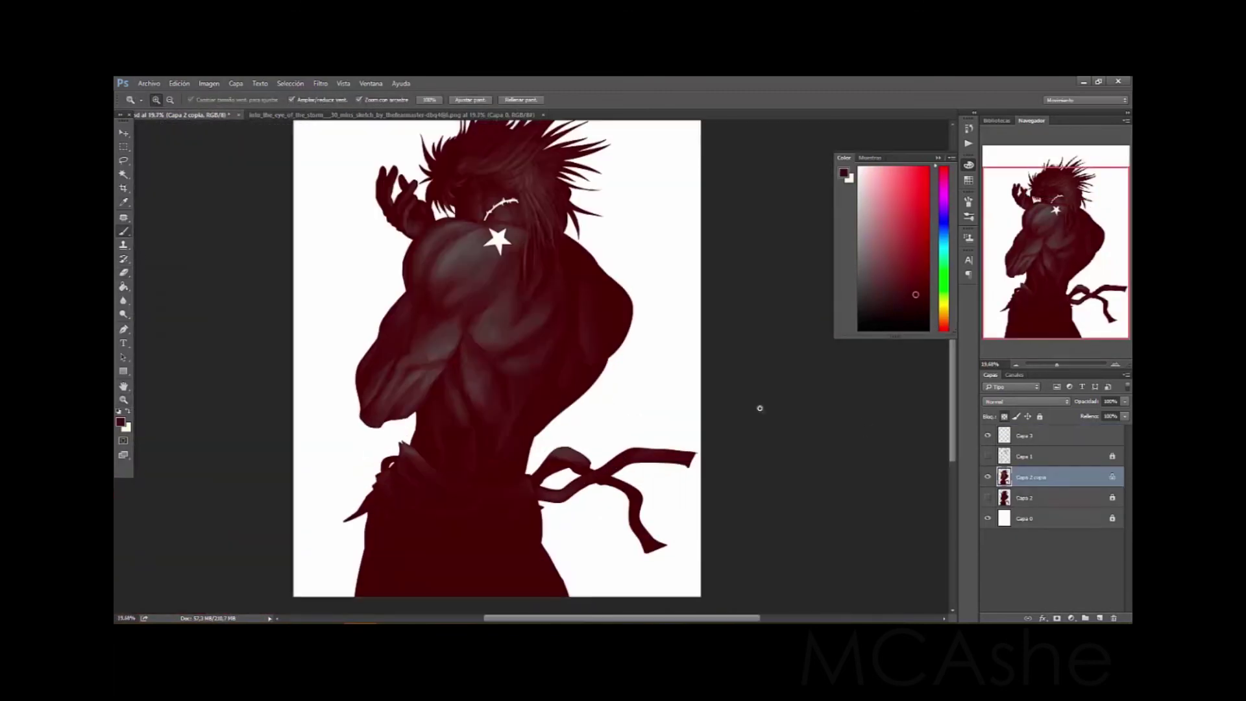
key(b)
scroll(642, 296, down, 1)
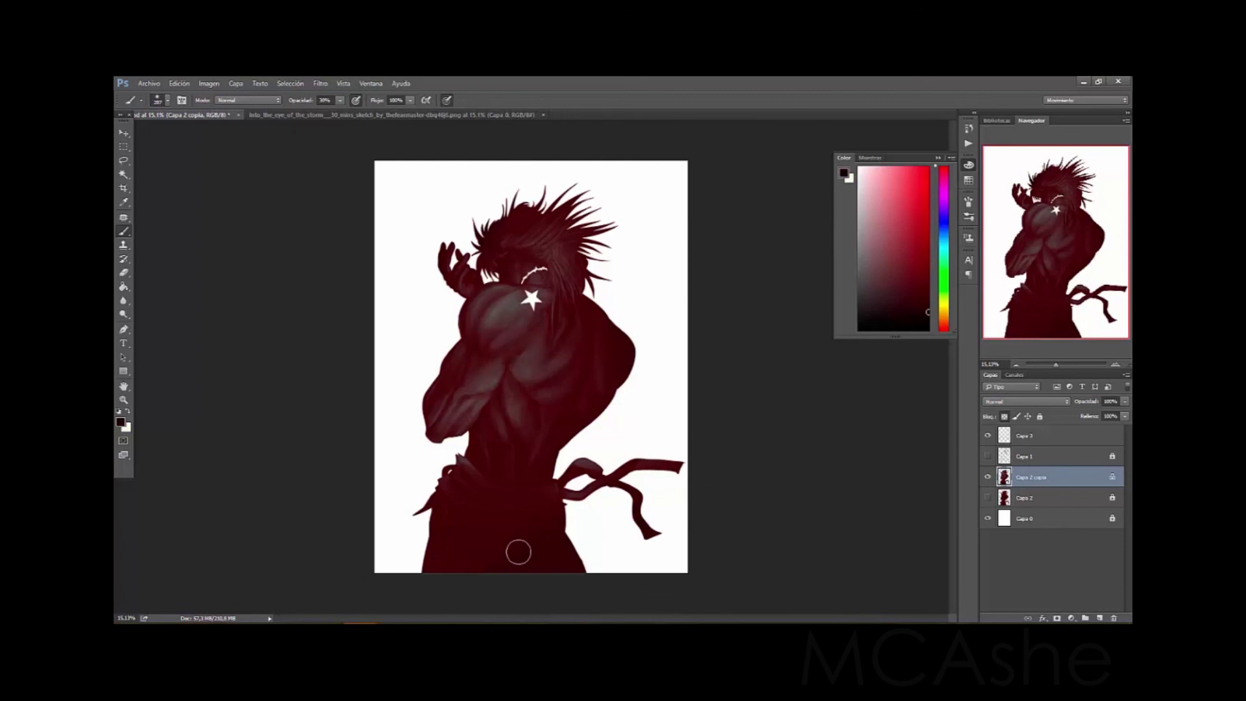
Alternate Eraser and Brush on Capa 2 copia to taper the hair tips into sharp points
key(e)
scroll(503, 198, up, 5)
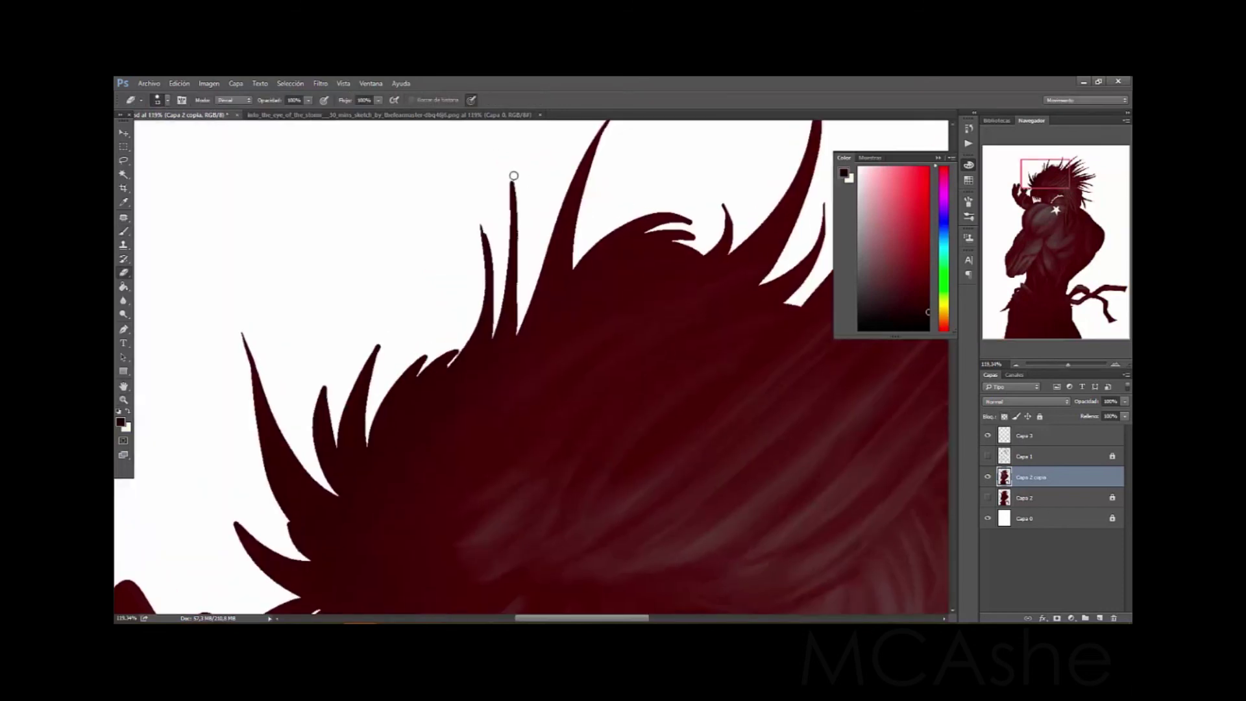
scroll(329, 416, down, 3)
key(b)
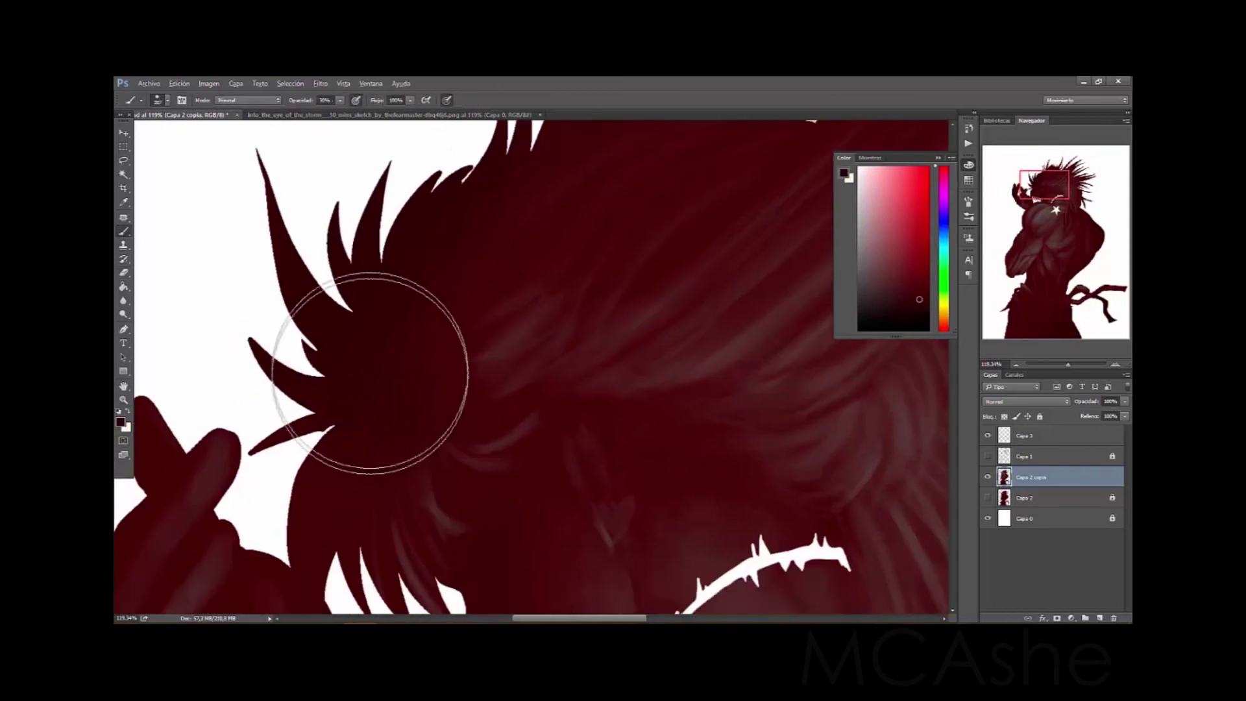
scroll(409, 358, up, 5)
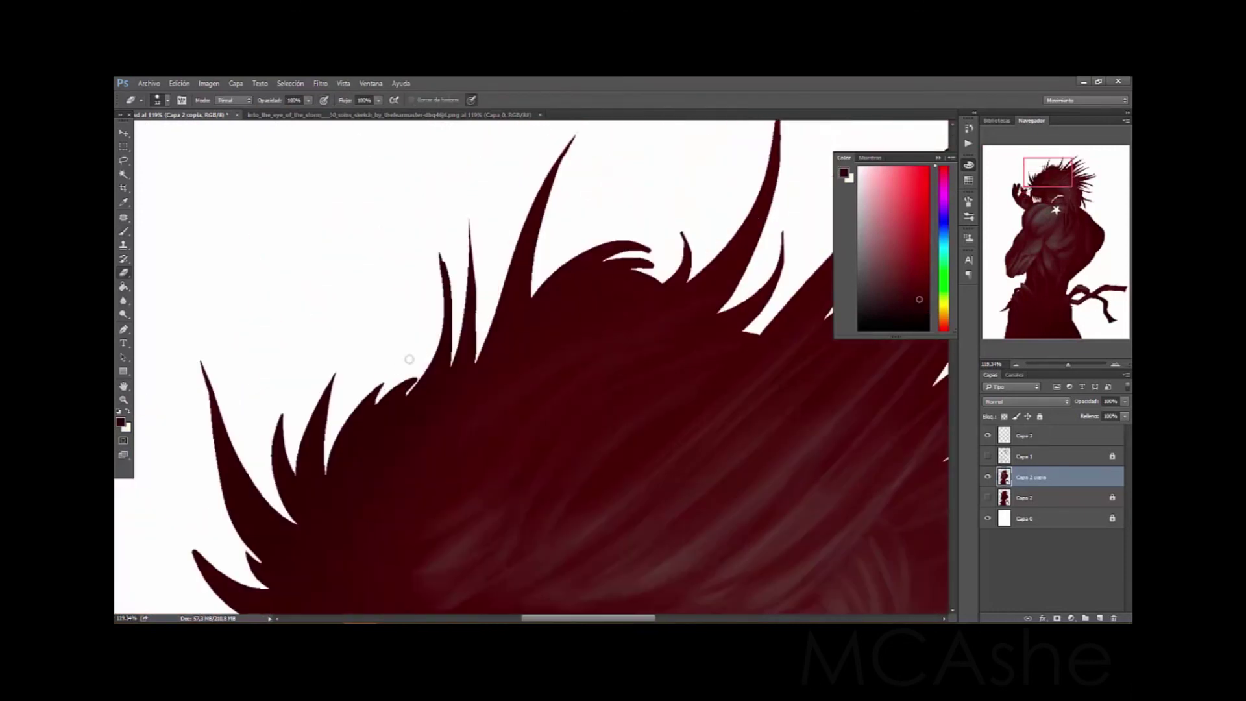
scroll(456, 301, up, 3)
scroll(527, 352, right, 3)
scroll(684, 281, right, 3)
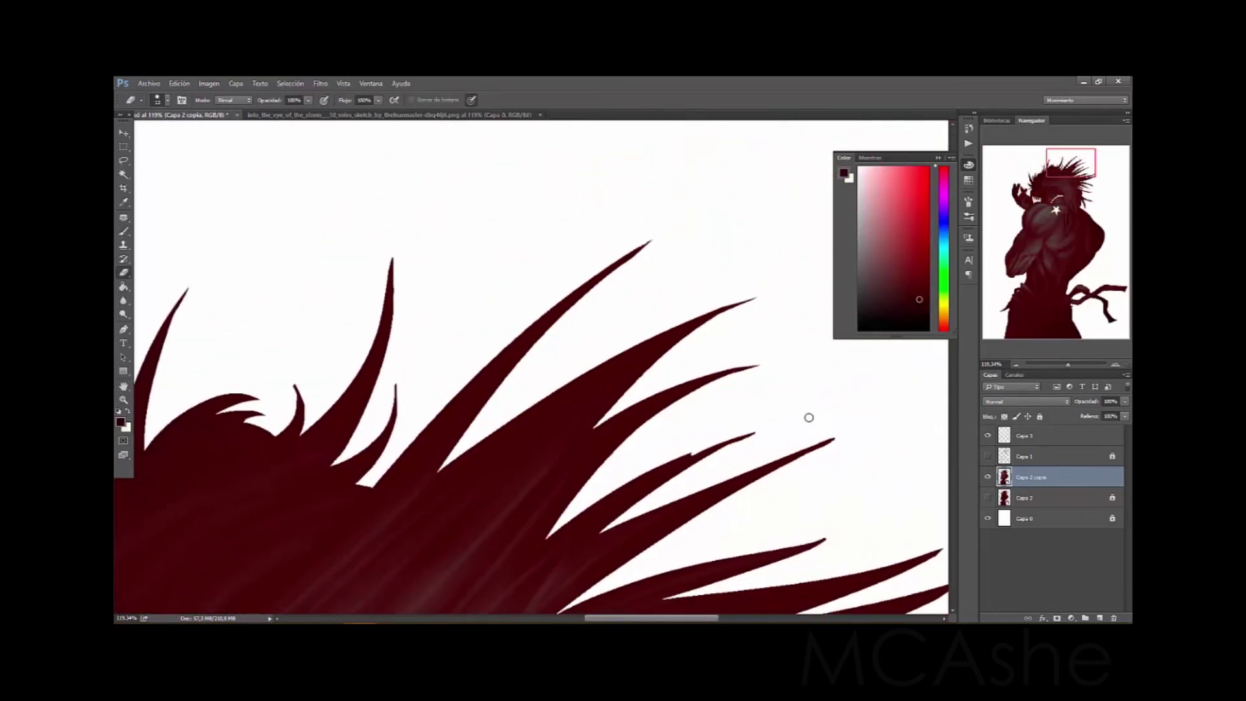
scroll(694, 299, right, 3)
scroll(584, 389, down, 3)
scroll(551, 359, down, 3)
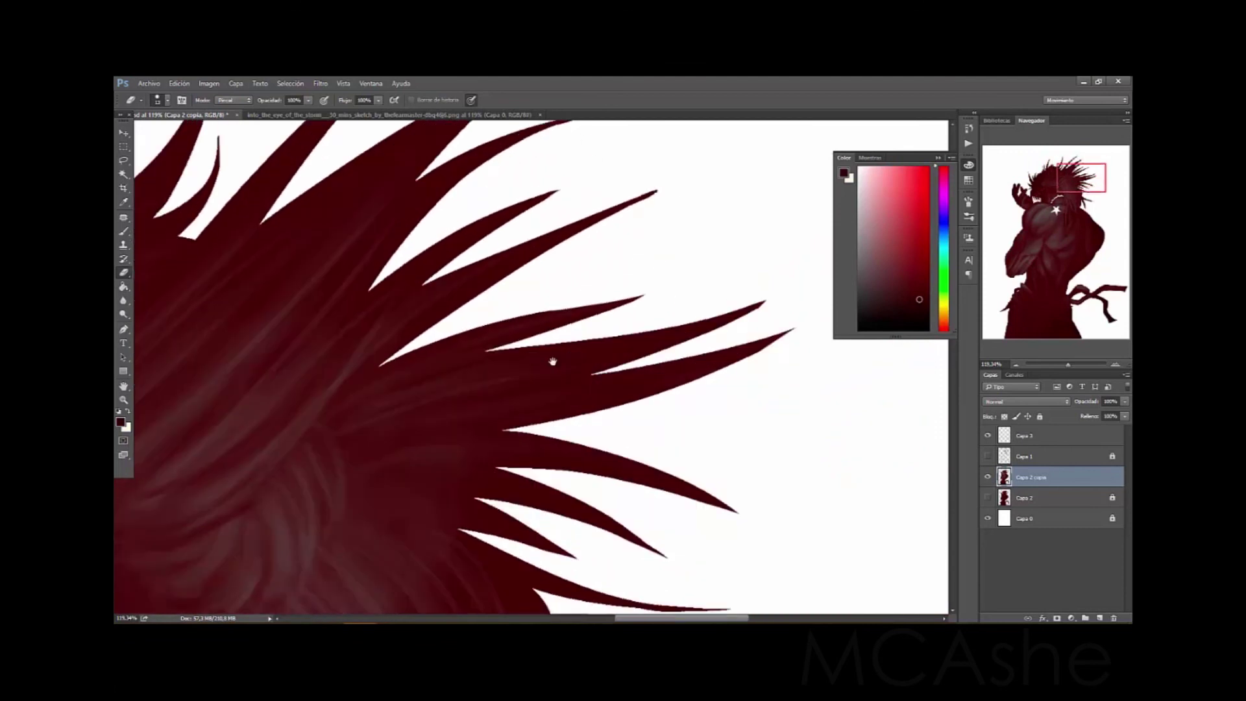
scroll(676, 277, right, 3)
scroll(431, 378, right, 3)
scroll(415, 389, left, 5)
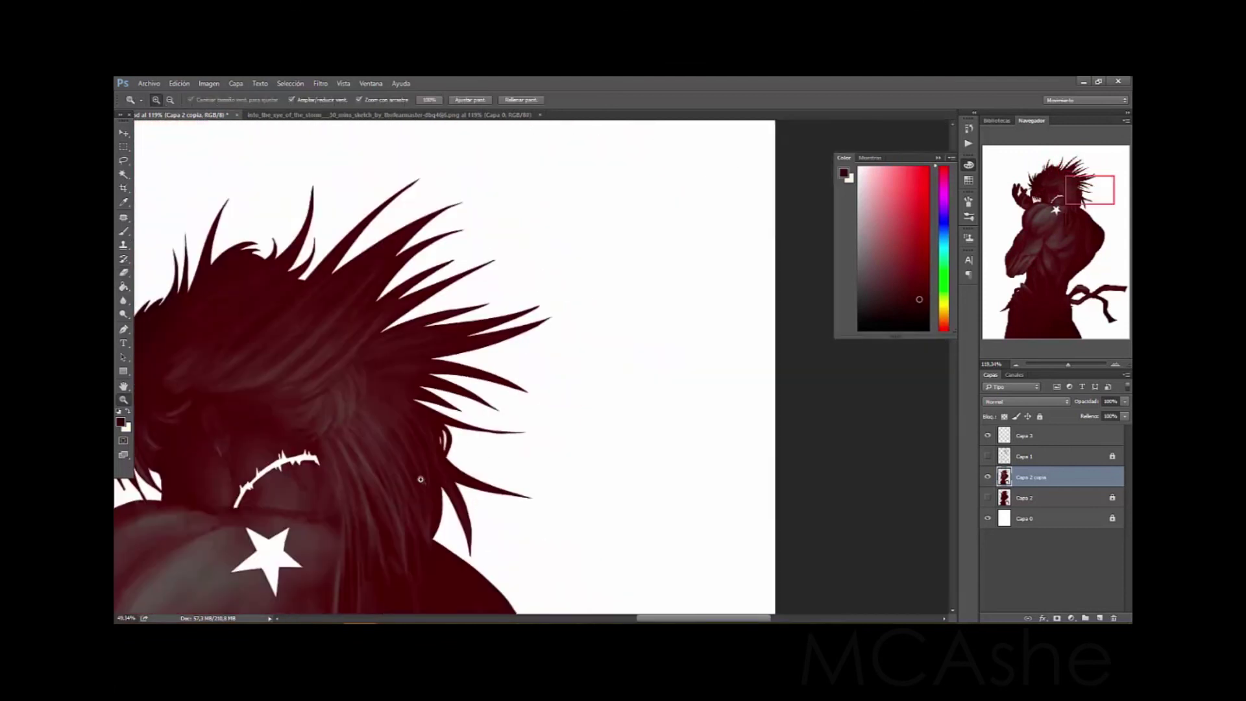
scroll(415, 389, up, 3)
key(b)
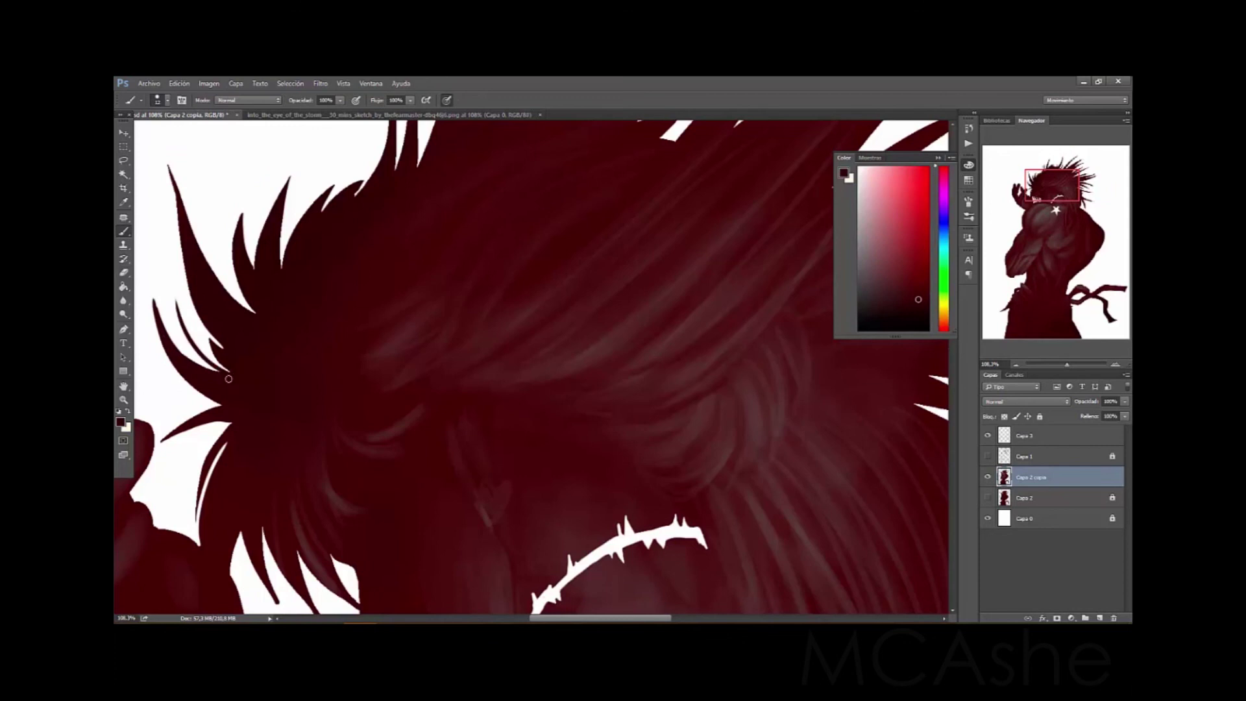
key(e)
scroll(185, 314, up, 3)
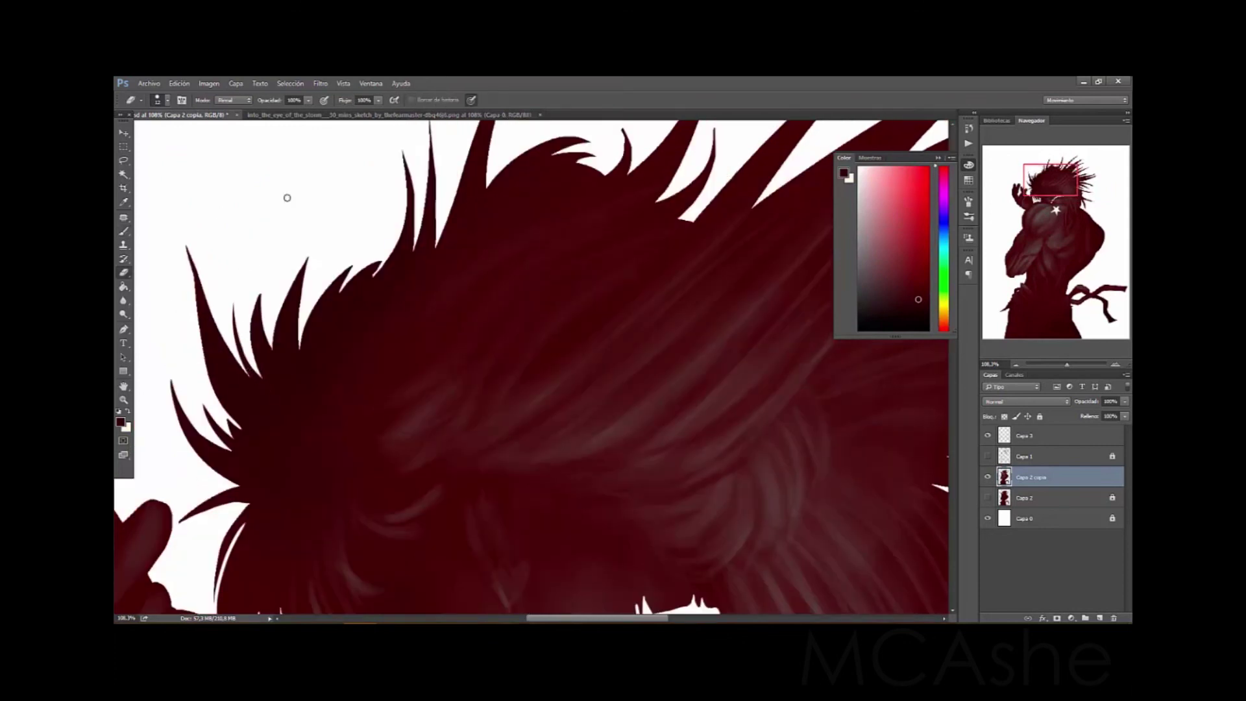
scroll(367, 315, up, 3)
Paint extra tapered hair spikes, then zoom out to view the head and torso
key(b)
scroll(379, 292, up, 3)
scroll(378, 292, right, 3)
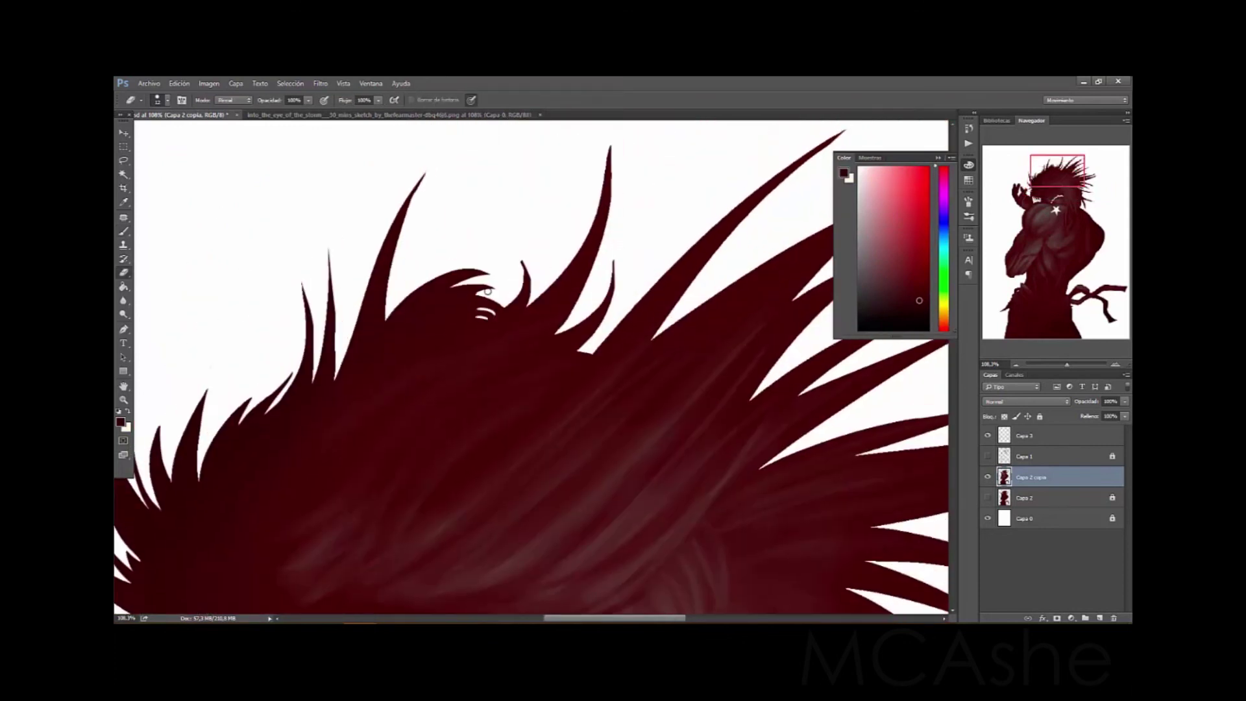
scroll(458, 231, down, 3)
scroll(504, 241, up, 2)
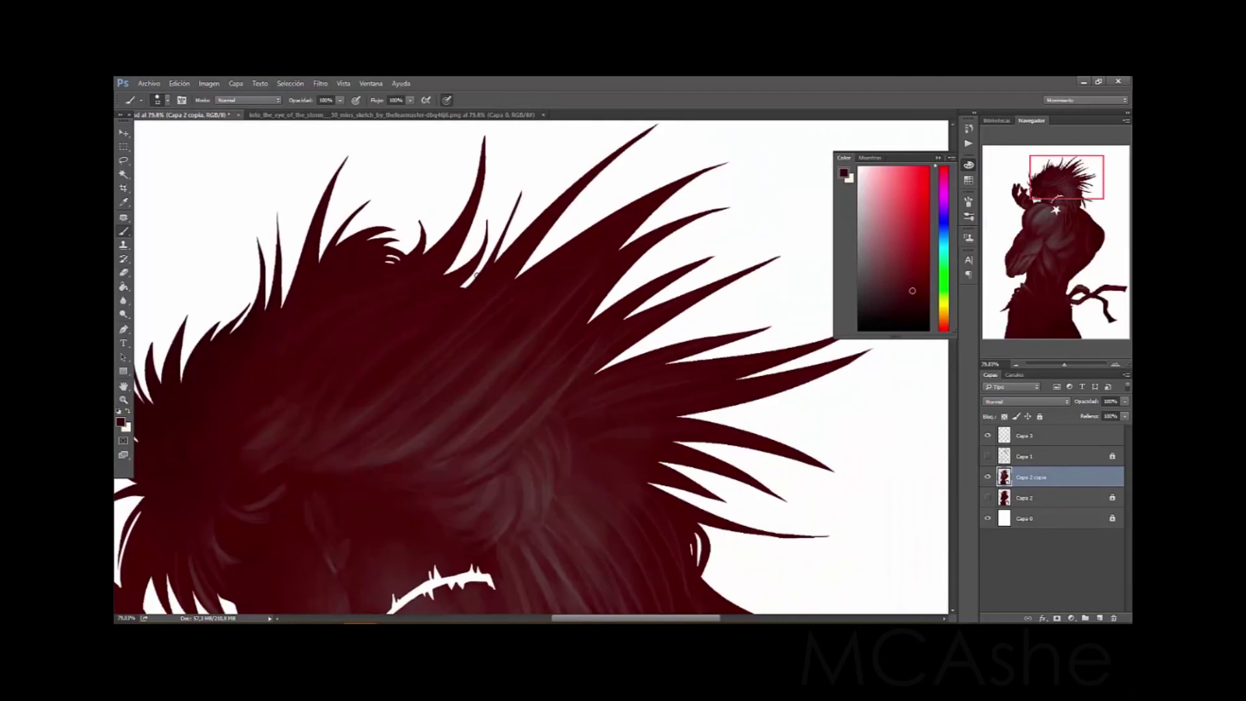
scroll(569, 235, down, 3)
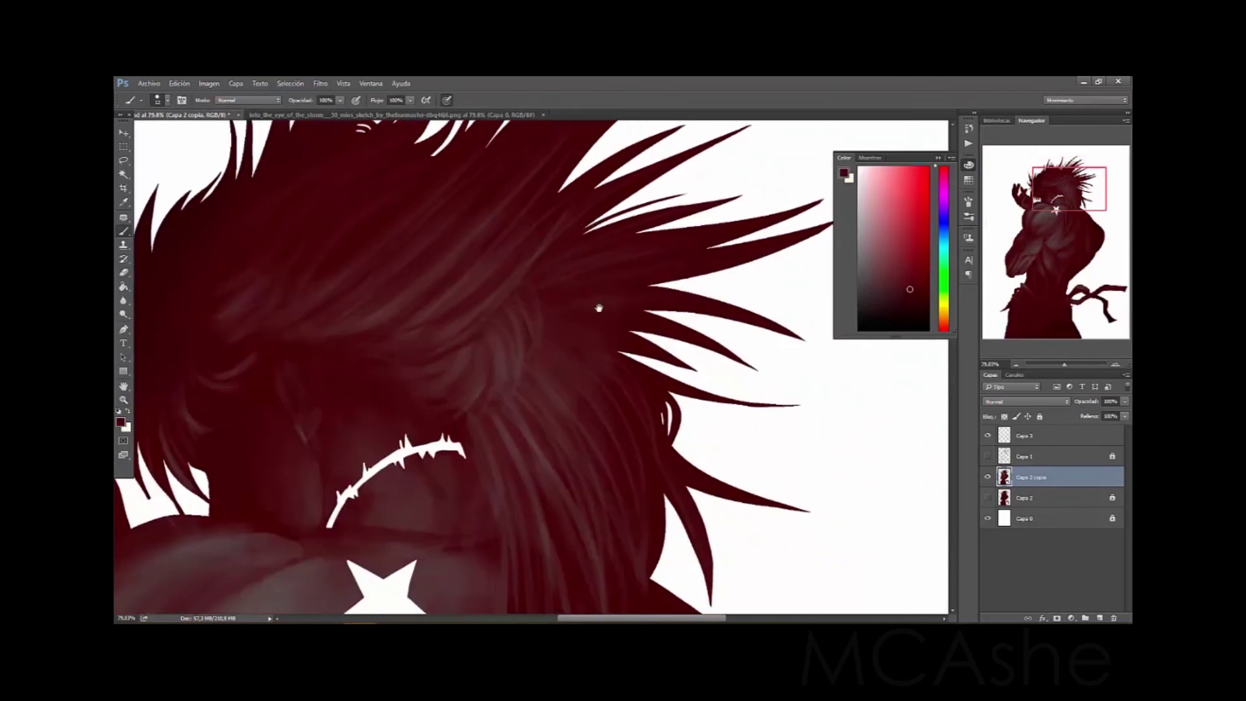
scroll(591, 239, down, 2)
scroll(591, 239, right, 3)
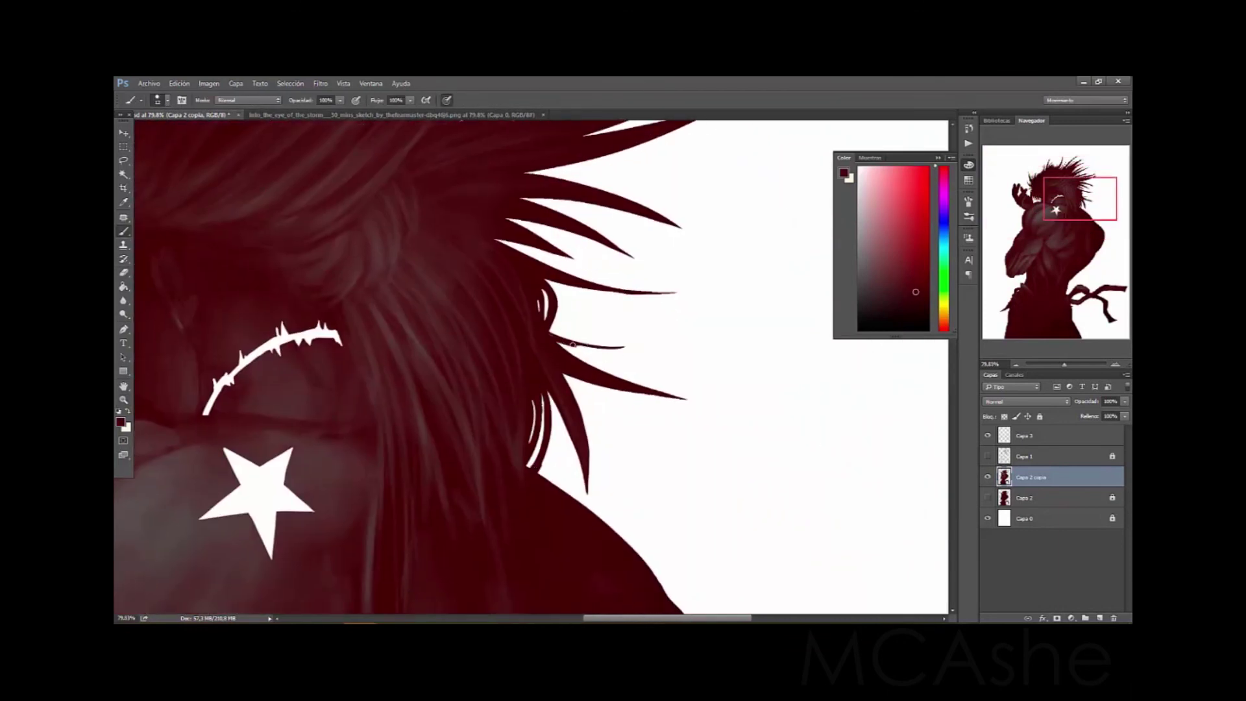
scroll(540, 332, down, 3)
scroll(409, 411, up, 3)
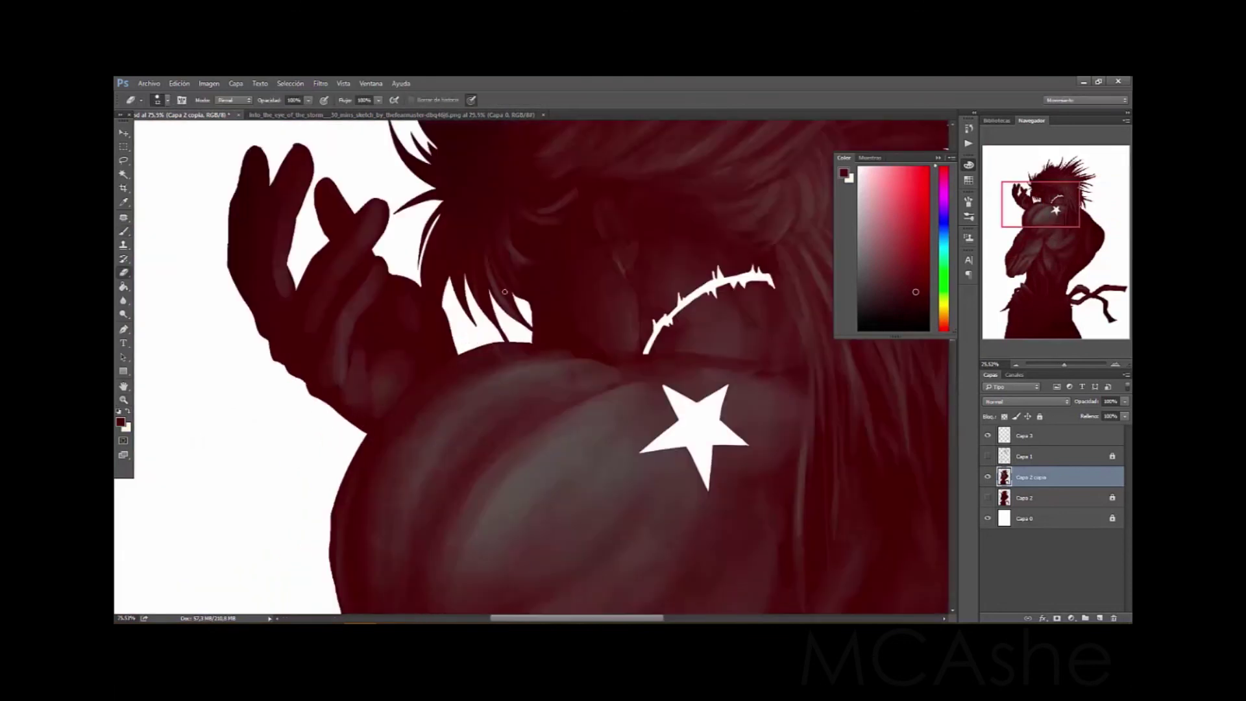
key(b)
scroll(570, 437, down, 3)
scroll(613, 480, up, 2)
scroll(668, 457, down, 1)
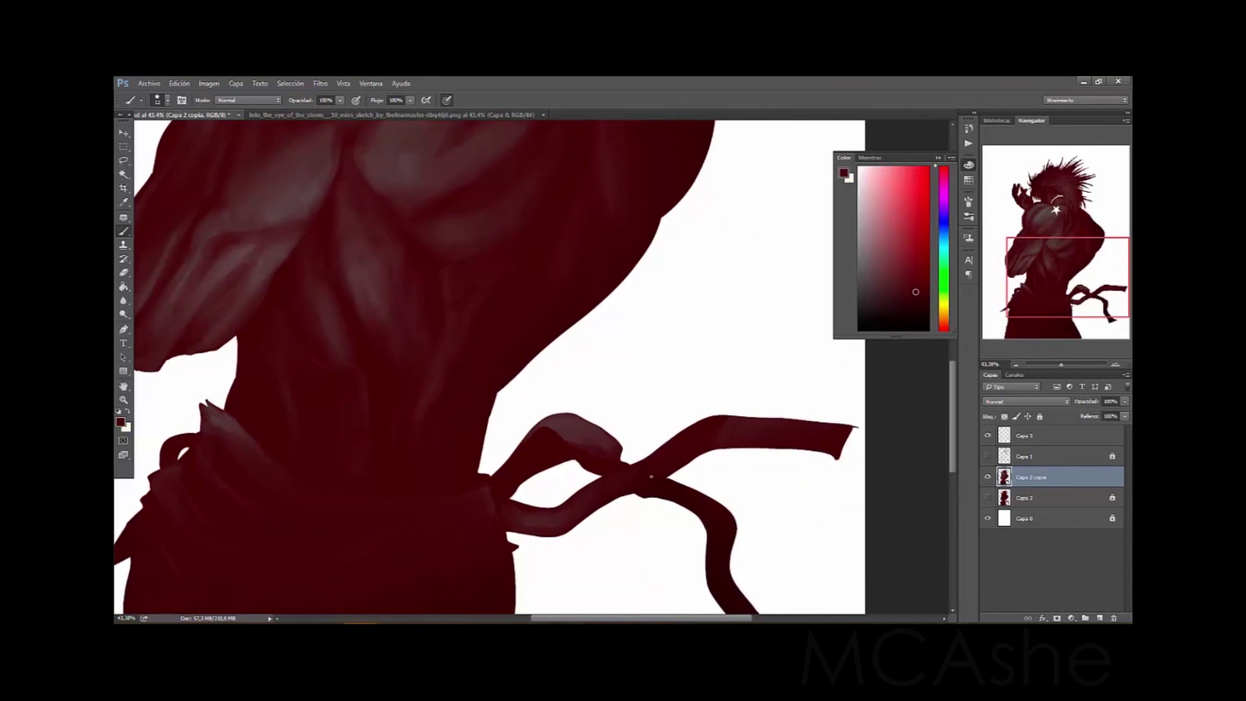
key(z)
scroll(649, 454, down, 3)
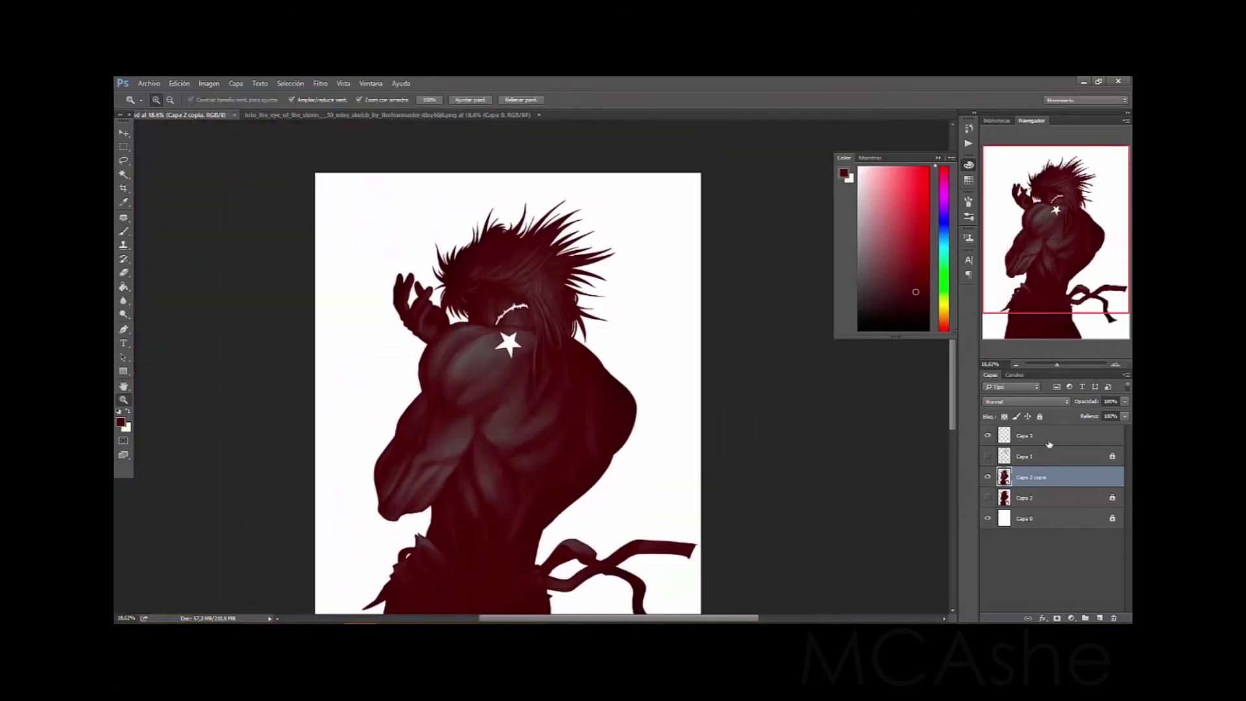
Duplicate Capa 3 and paint the star and barbed wire yellow
click(1024, 435)
key(ctrl+j)
key(b)
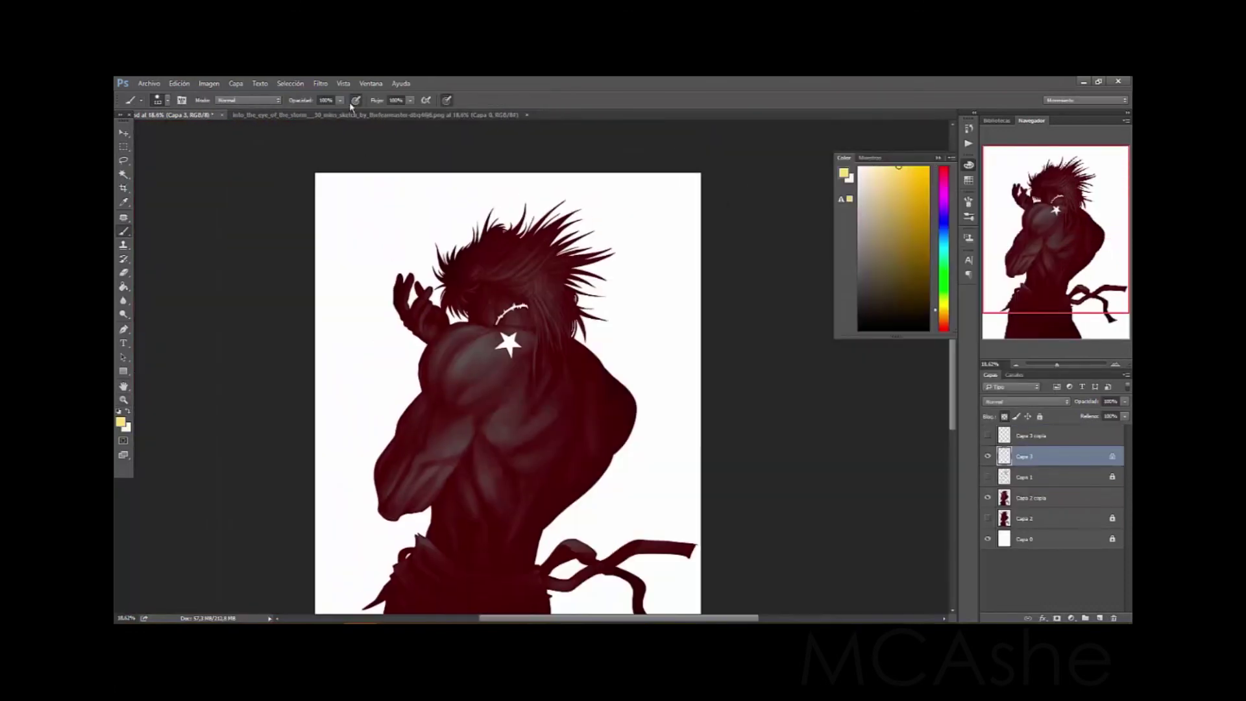
Make another copy of the yellow star layer and Gaussian-blur it into a soft glow
key(z)
key(ctrl+j)
scroll(557, 332, up, 2)
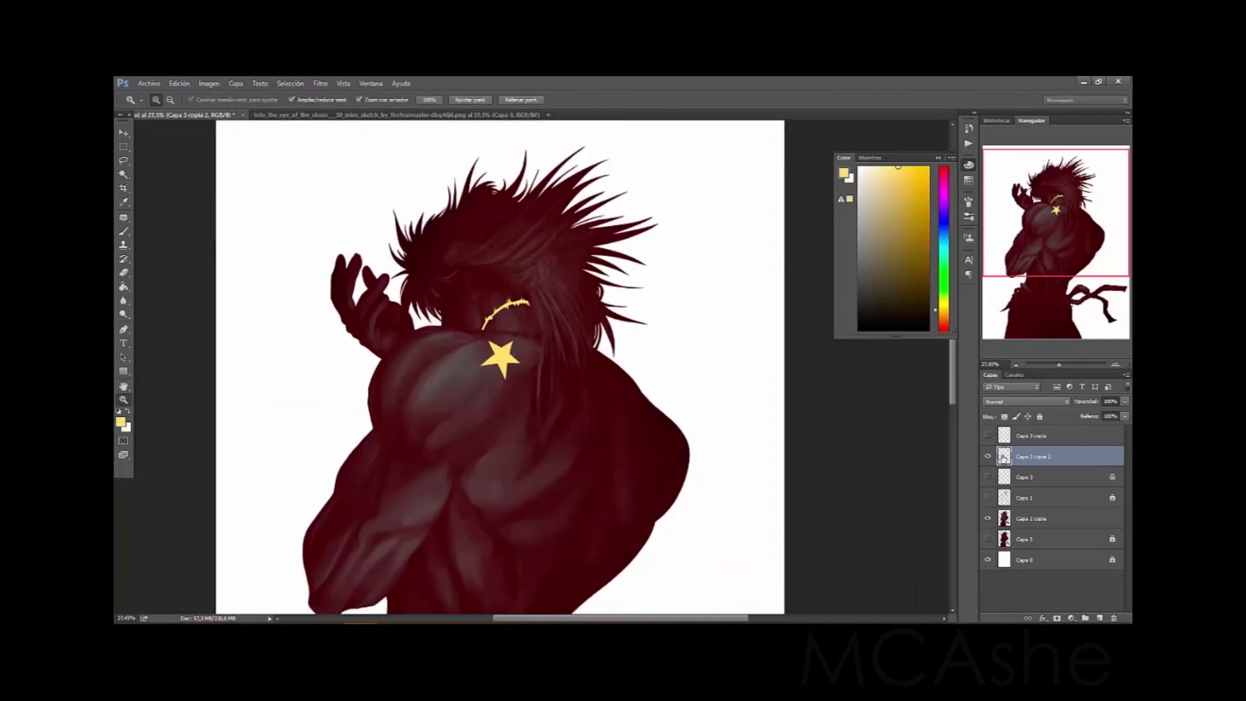
key(ctrl+alt+f)
key(Return)
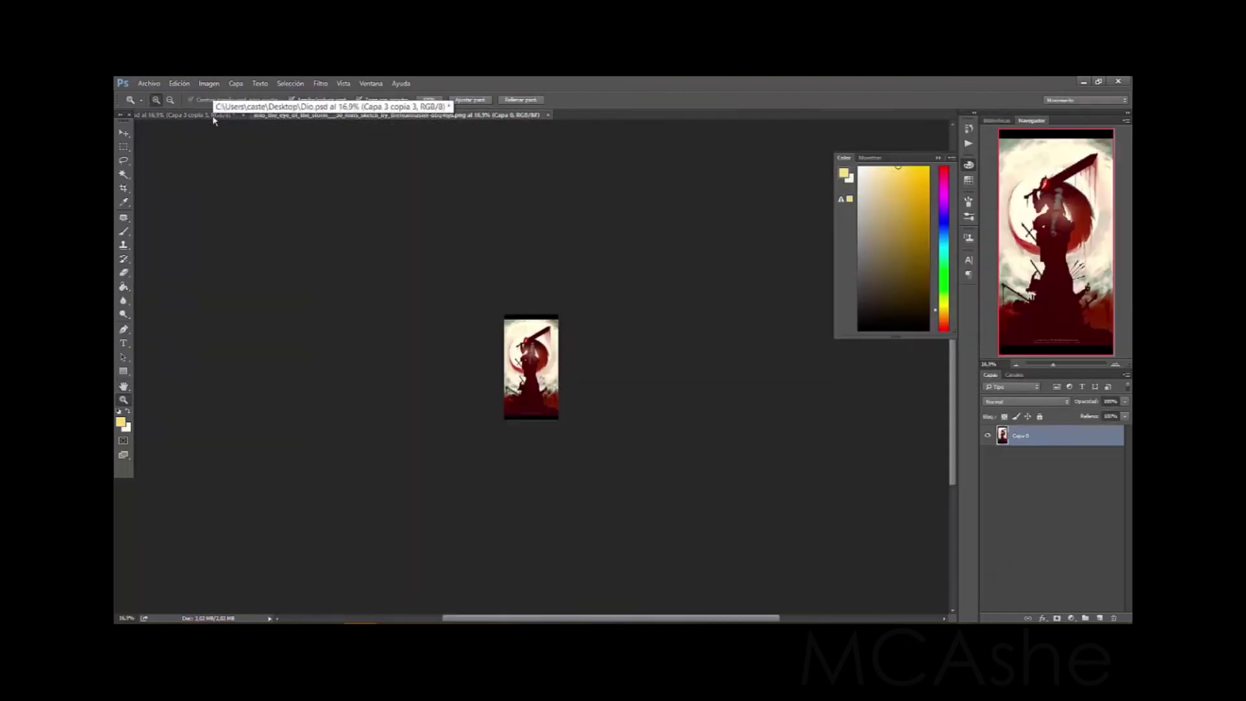
Switch from Dio.psd back to the warrior painting and load the figure selection
click(214, 115)
click(290, 83)
click(298, 287)
click(209, 83)
click(299, 288)
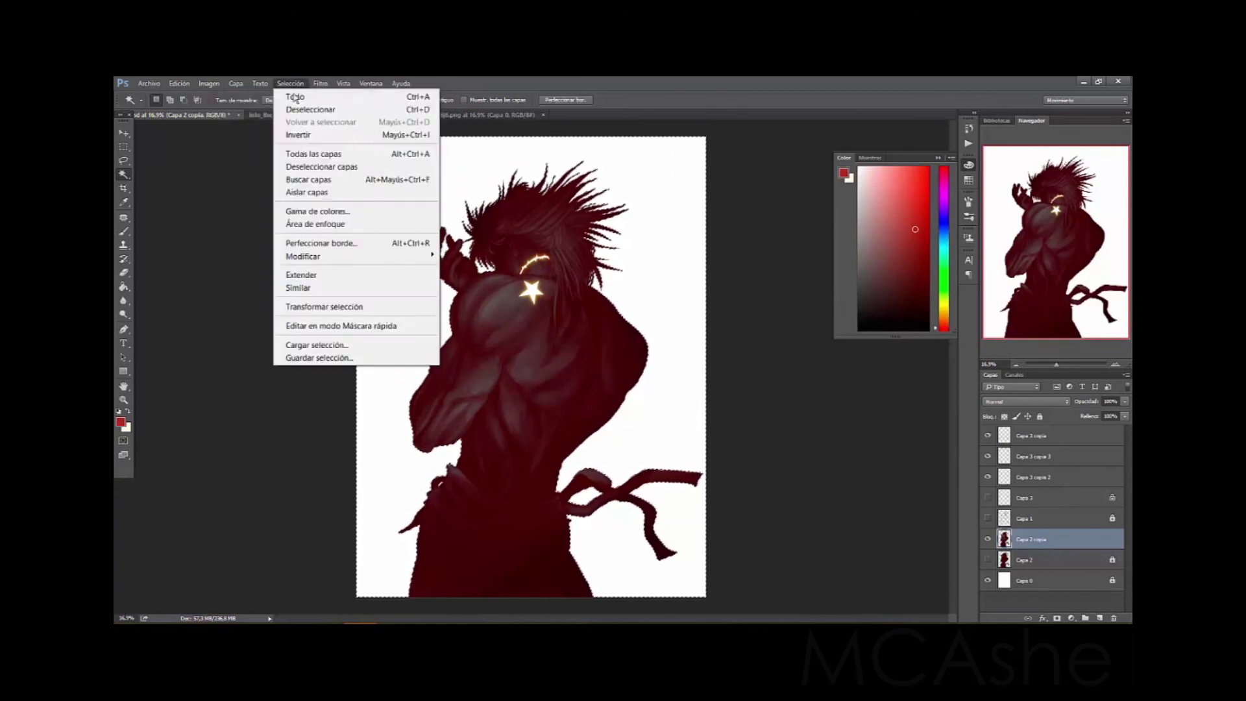
Add layer Capa 4 with a soft round brush at 9% opacity for the red glow
key(b)
right_click(562, 354)
key(Escape)
right_click(723, 180)
double_click(729, 387)
right_click(417, 536)
key(1)
key(8)
right_click(441, 390)
key(Escape)
right_click(697, 390)
key(Escape)
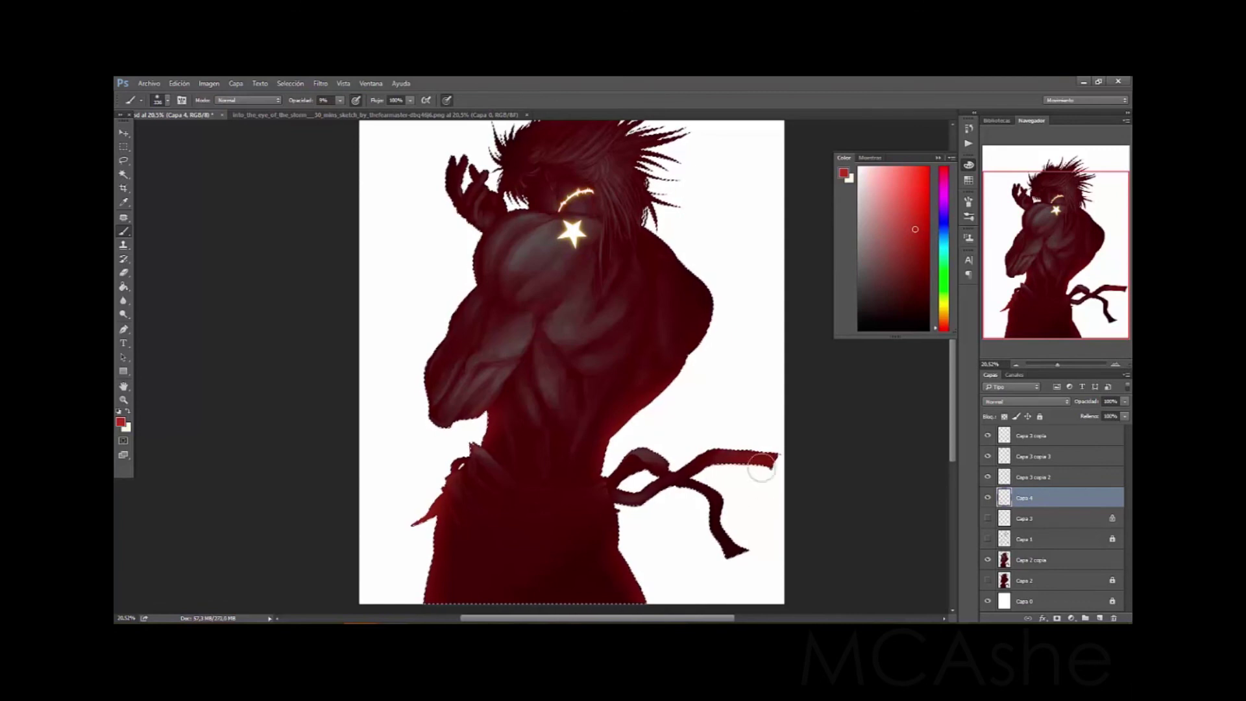
Paint the faint red rim glow on Capa 4, erasing stray strokes with a soft eraser
scroll(458, 432, up, 3)
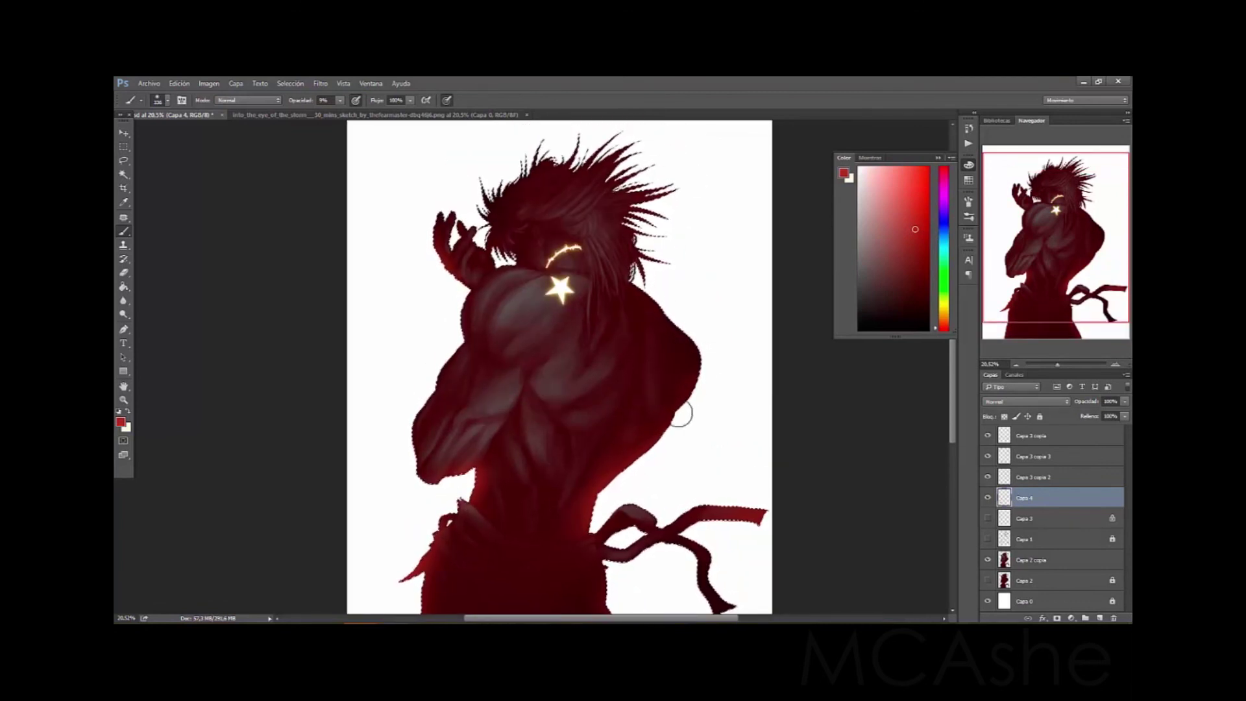
scroll(520, 439, down, 5)
right_click(729, 507)
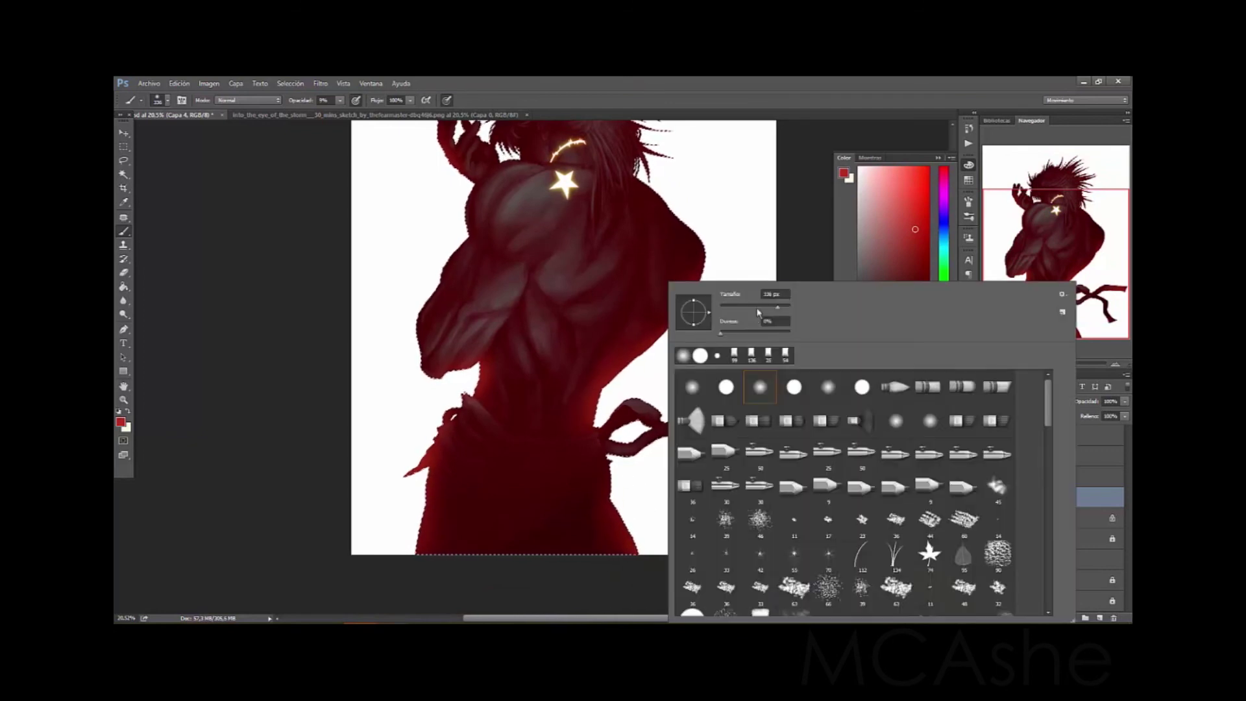
scroll(458, 336, up, 3)
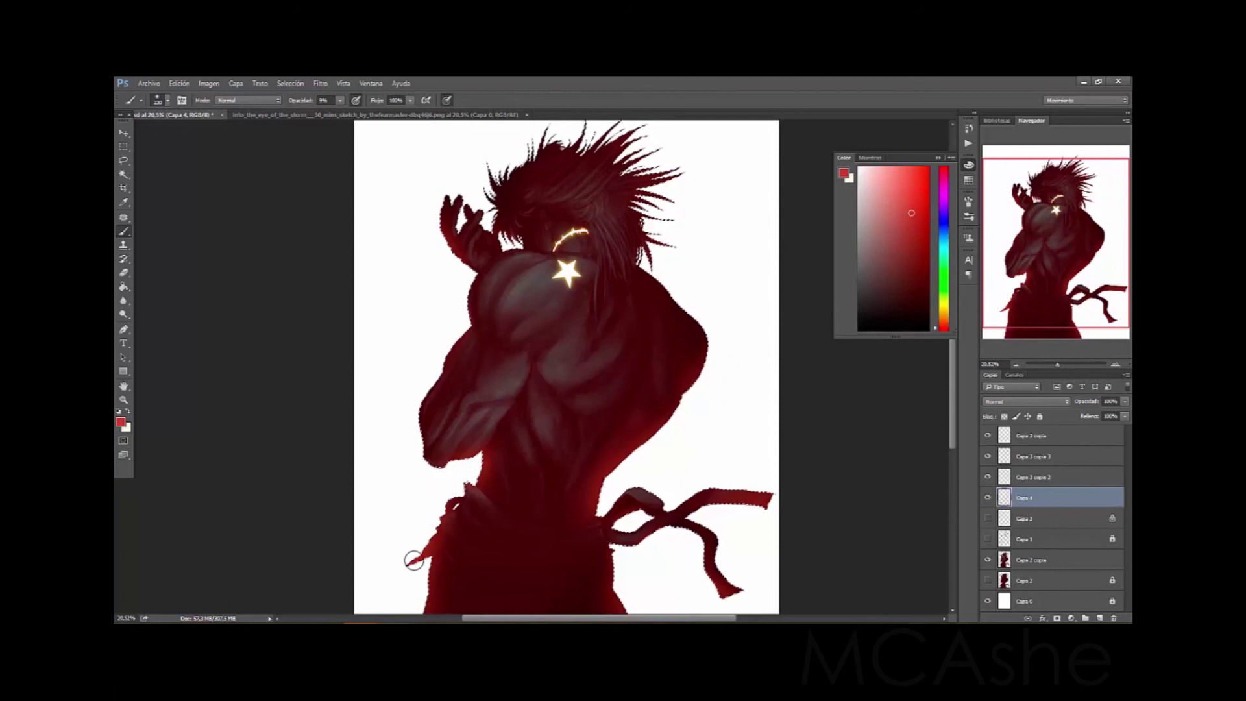
scroll(412, 488, down, 3)
drag(652, 410, 637, 435)
key(e)
right_click(610, 280)
key(Escape)
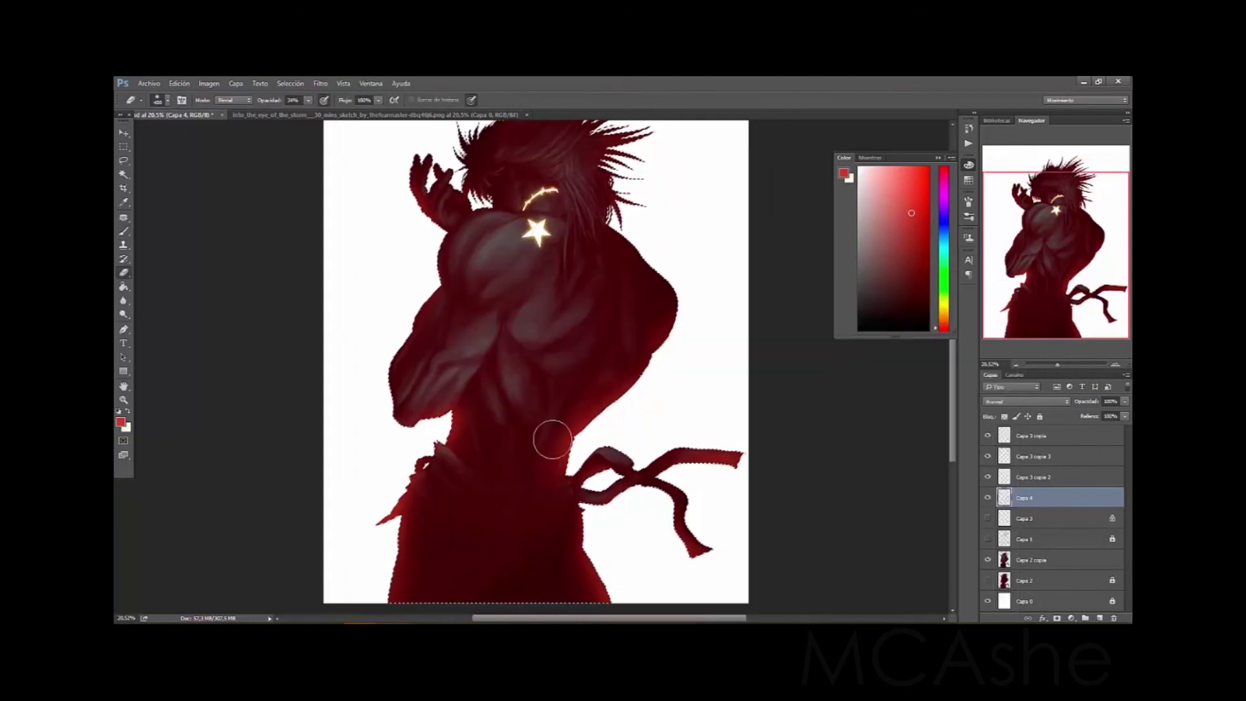
scroll(682, 454, down, 3)
Hide the red glow layer and select the Elliptical Marquee tool
key(w)
click(987, 498)
right_click(123, 146)
click(162, 159)
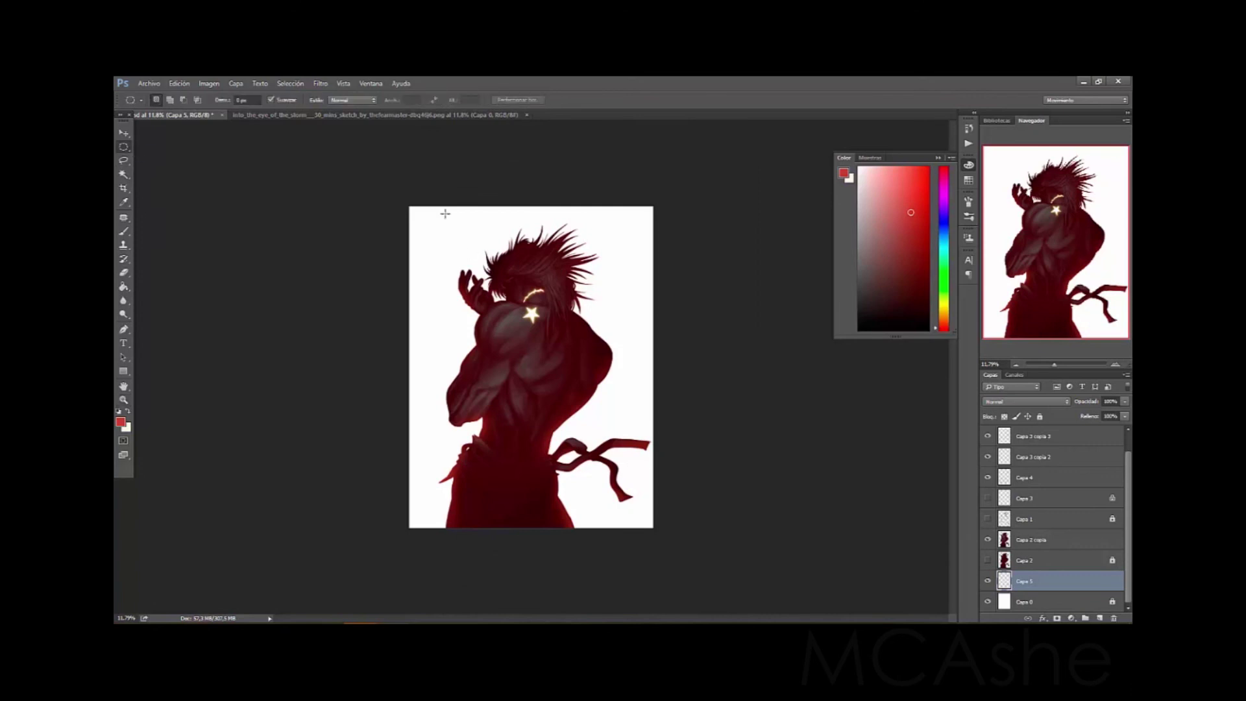
Invert the oval selection, fill outside it with grey on Capa 5, and show the figure layers
click(290, 83)
click(120, 421)
click(728, 212)
key(g)
click(593, 232)
drag(987, 560, 988, 436)
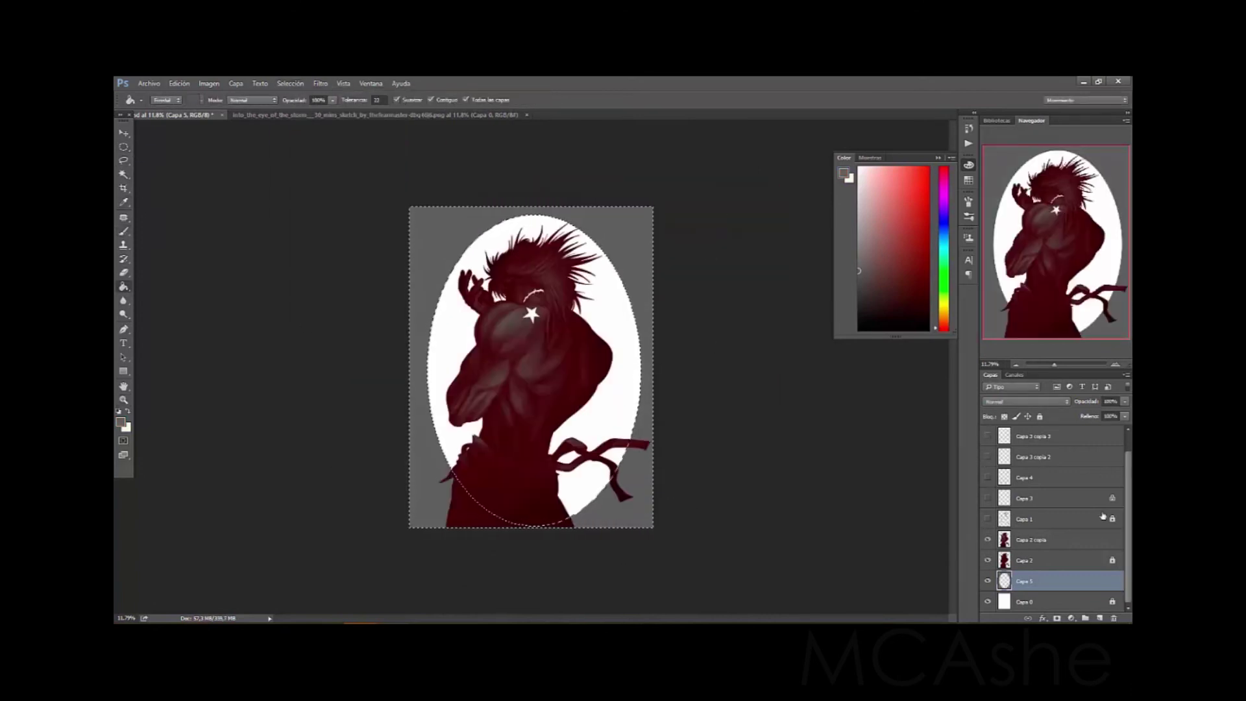
Deselect, enlarge the white oval with Free Transform, and apply a Gaussian Blur
key(ctrl+d)
key(ctrl+t)
drag(409, 367, 376, 366)
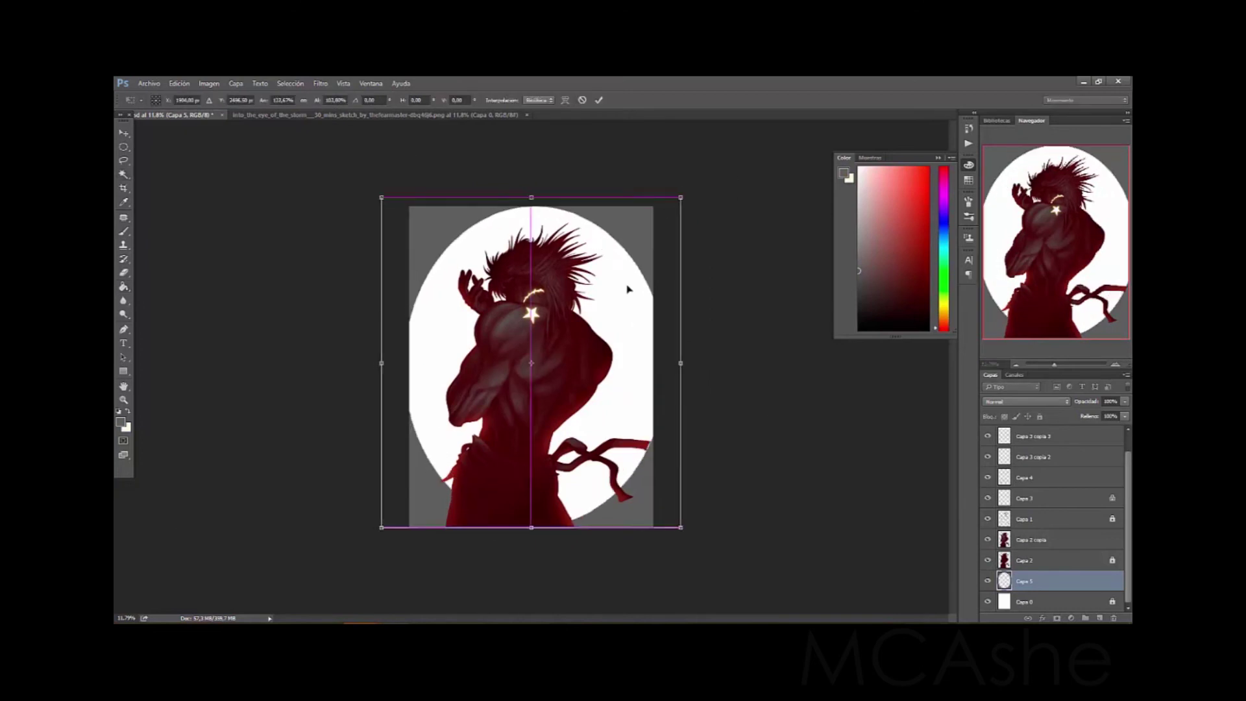
drag(653, 355, 690, 354)
key(Return)
click(321, 83)
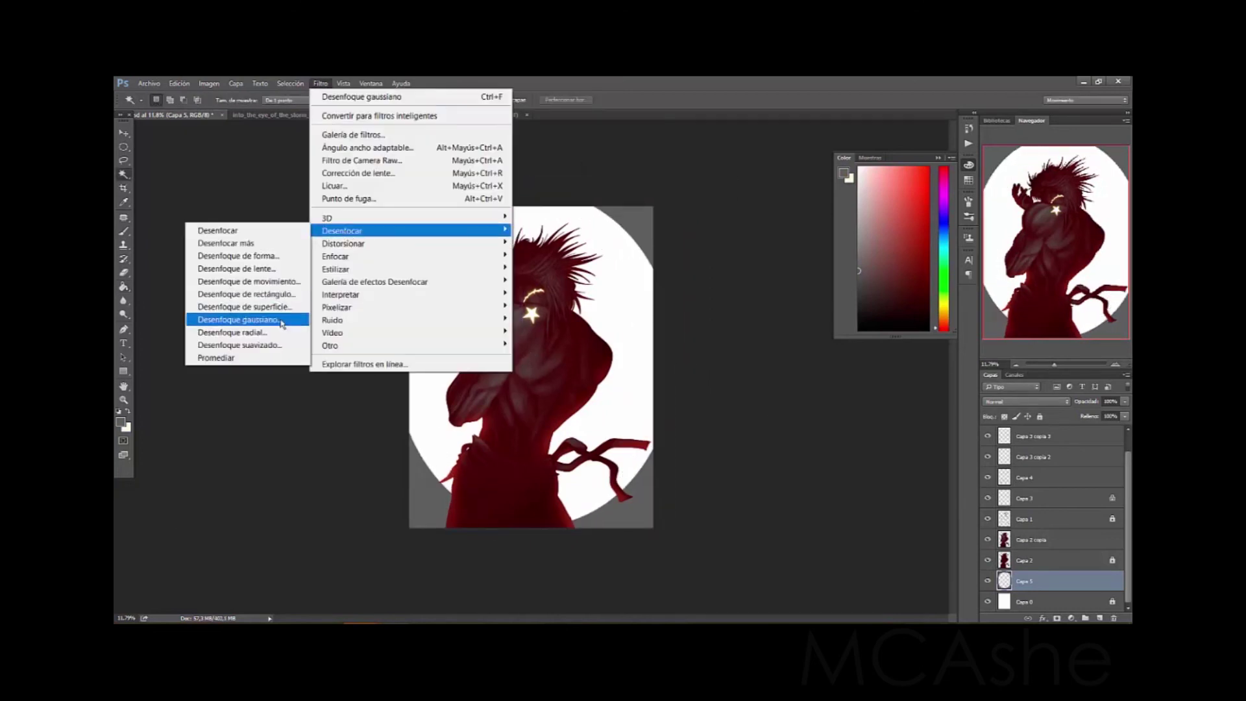
click(247, 320)
key(Return)
Apply a second Gaussian Blur to further soften the vignette
key(w)
key(ctrl+t)
key(Return)
click(320, 83)
click(545, 373)
click(869, 212)
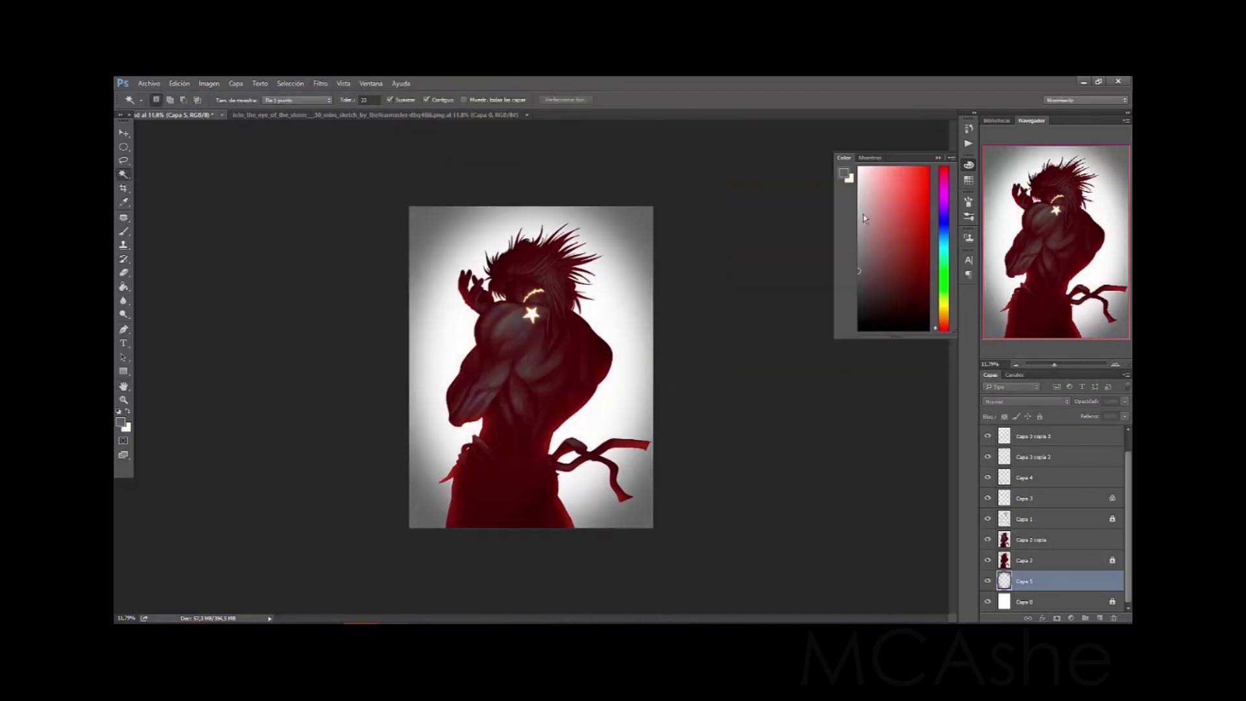
Create new layer Capa 6 and pick a soft brush for a light glow
key(ctrl+shift+alt+n)
key(b)
scroll(459, 472, up, 3)
right_click(459, 472)
Paint a pale yellow spot beside the waist on Capa 6 and Gaussian-blur it at radius 33,2
mouse_move(454, 468)
mouse_down()
mouse_move(493, 468)
mouse_move(470, 436)
mouse_up()
click(943, 309)
right_click(574, 357)
scroll(469, 436, down, 4)
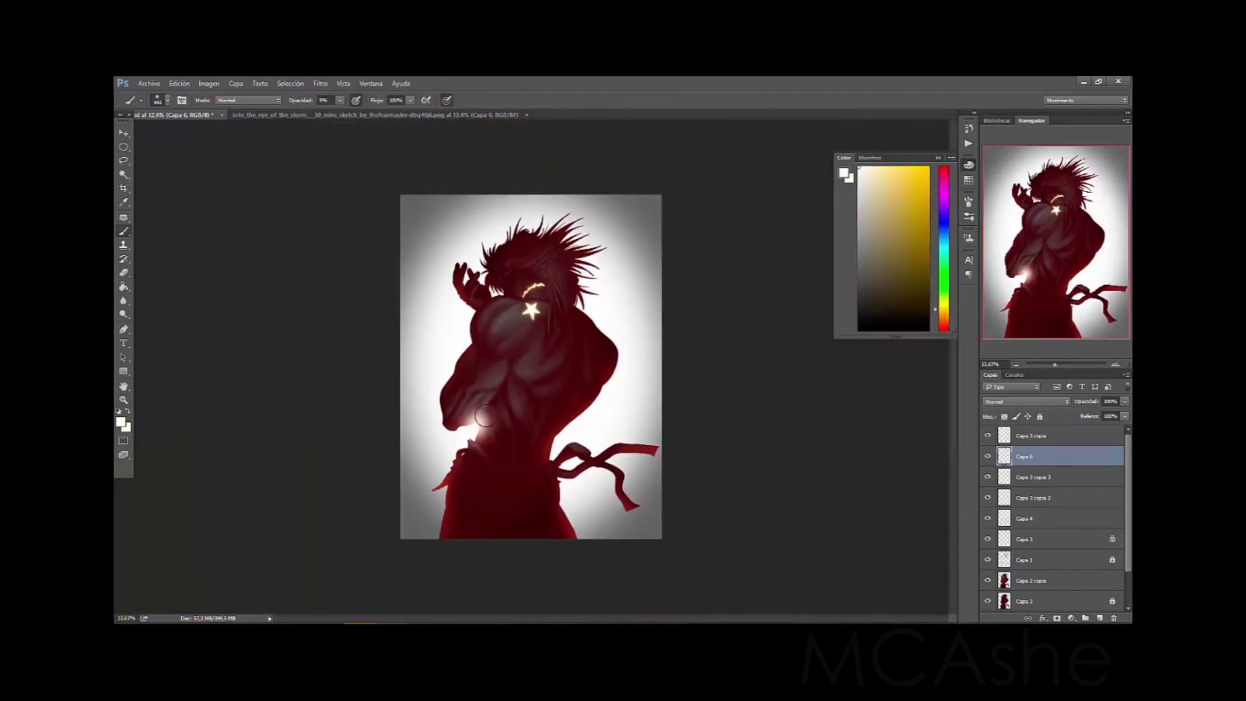
click(320, 83)
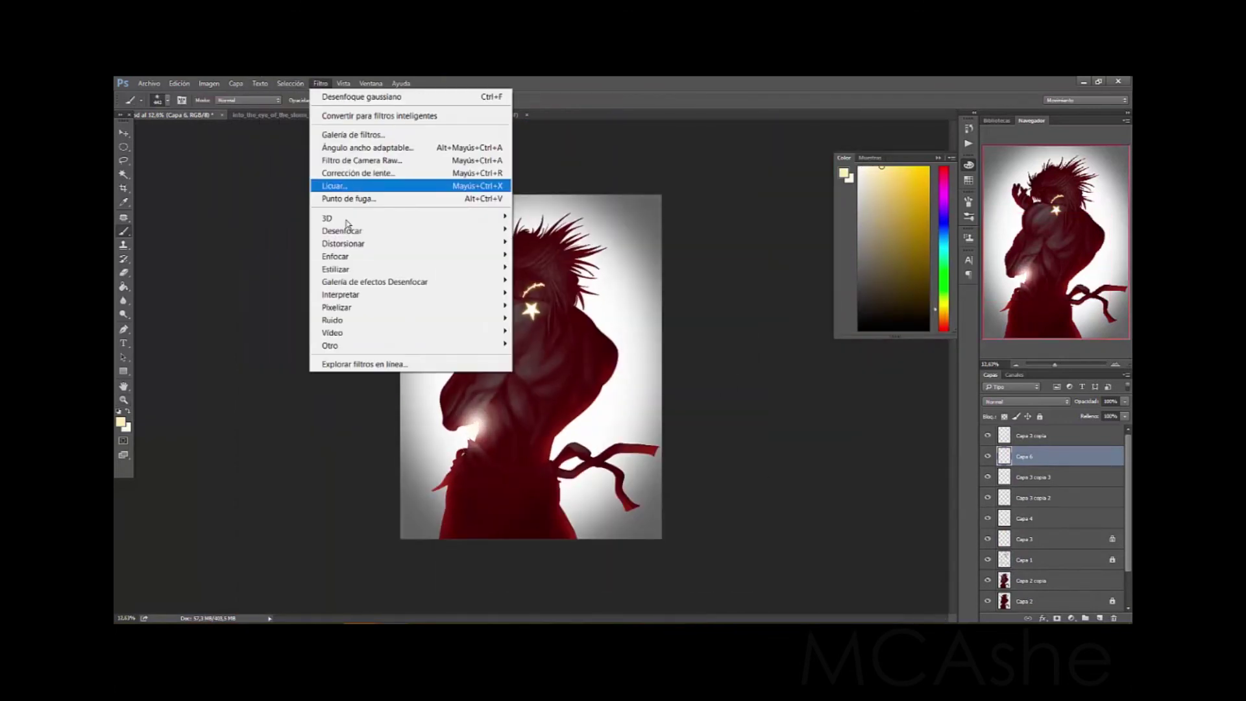
click(552, 298)
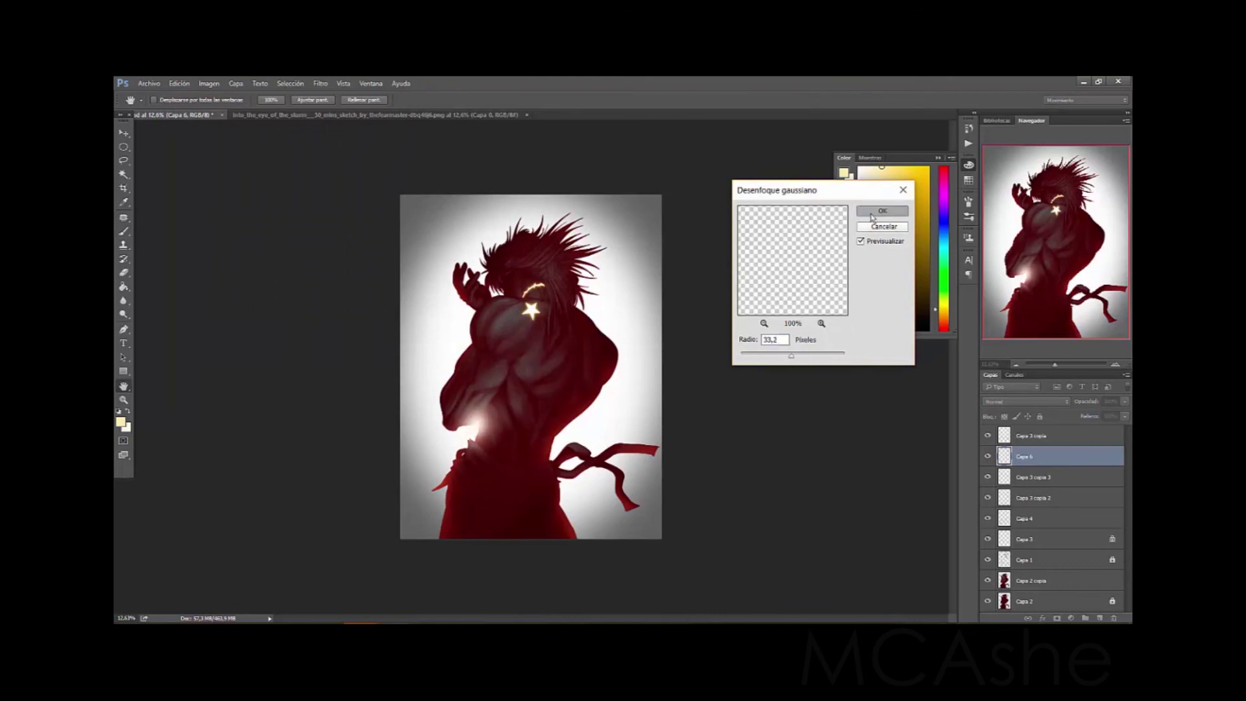
click(869, 220)
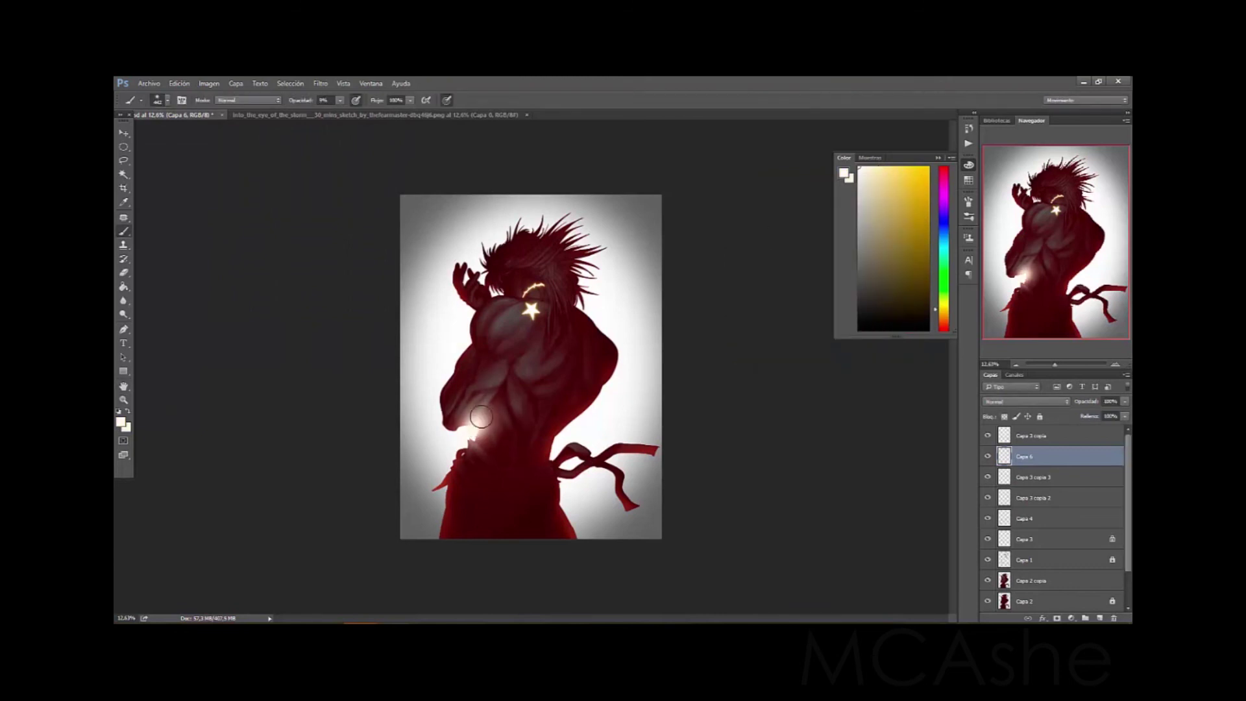